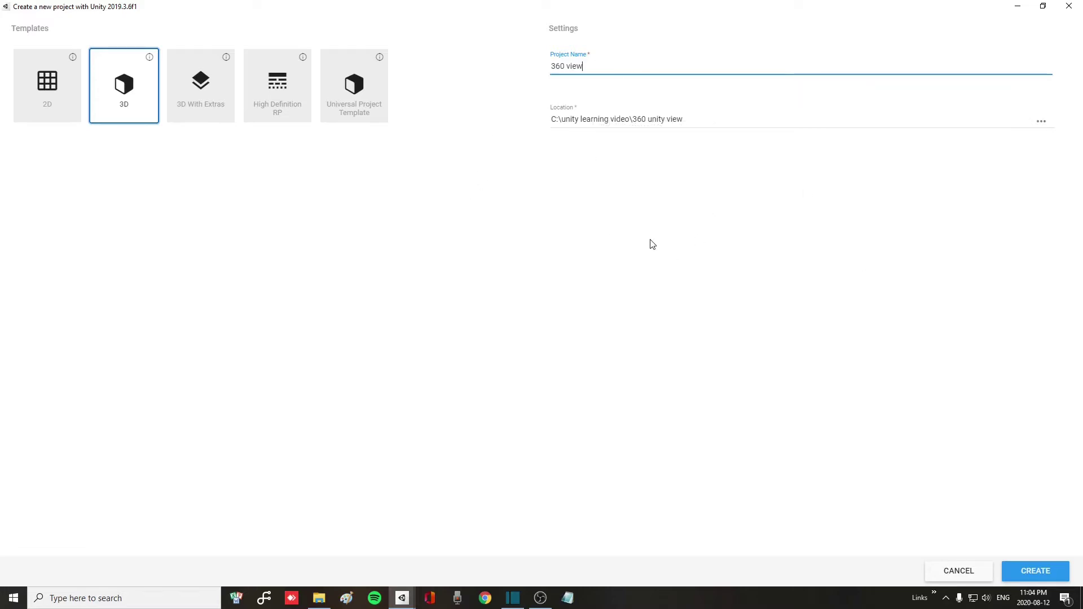
Step: Create the new project "360 view" from the 3D template
click(1037, 572)
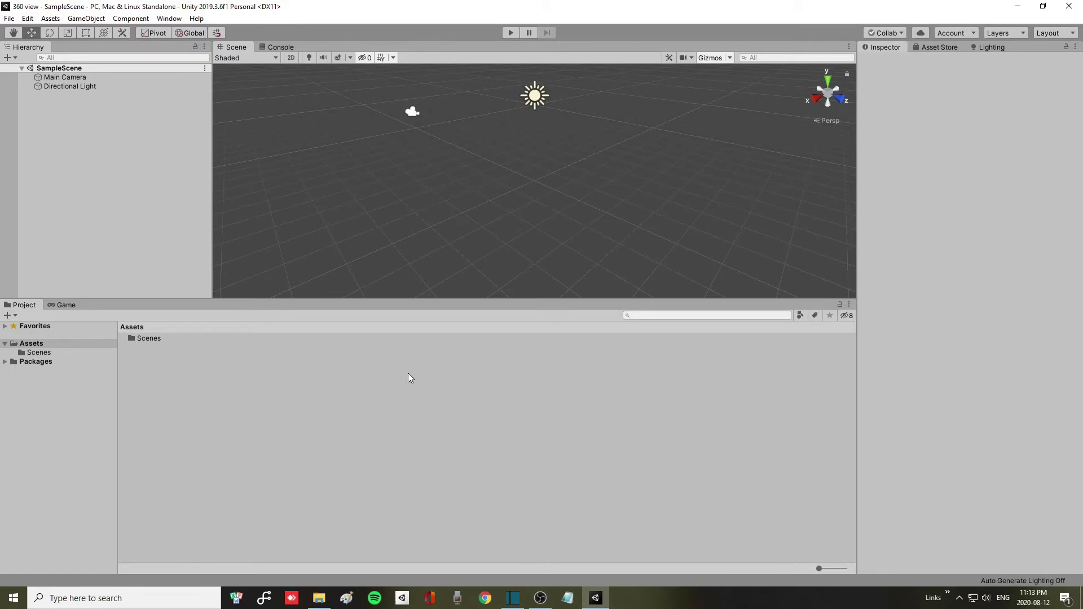
Step: Search the Asset Store for "steam vr" and open the SteamVR Plugin page
click(937, 47)
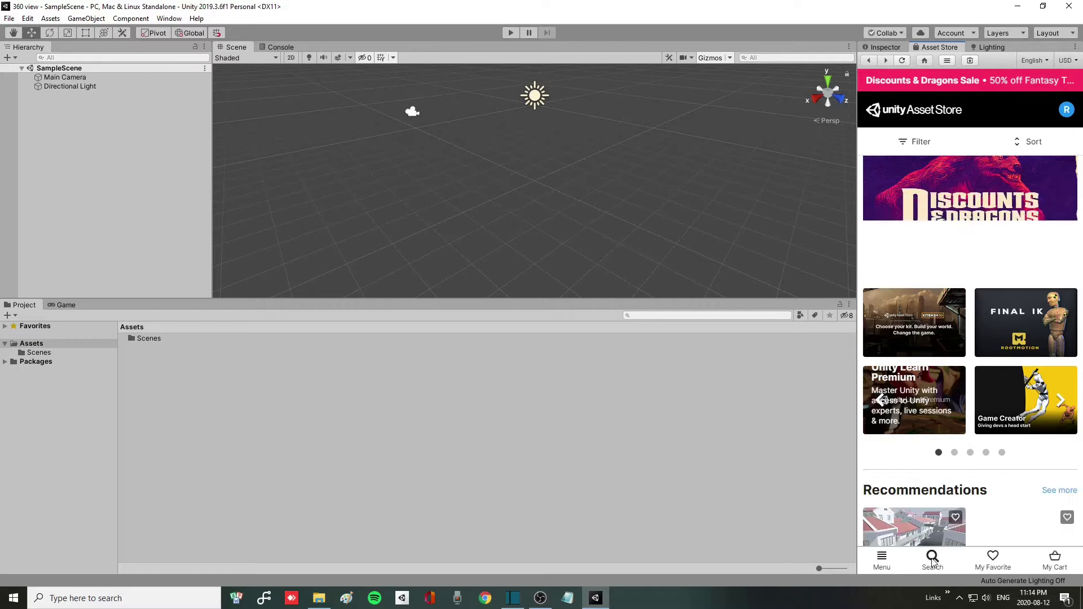
click(932, 558)
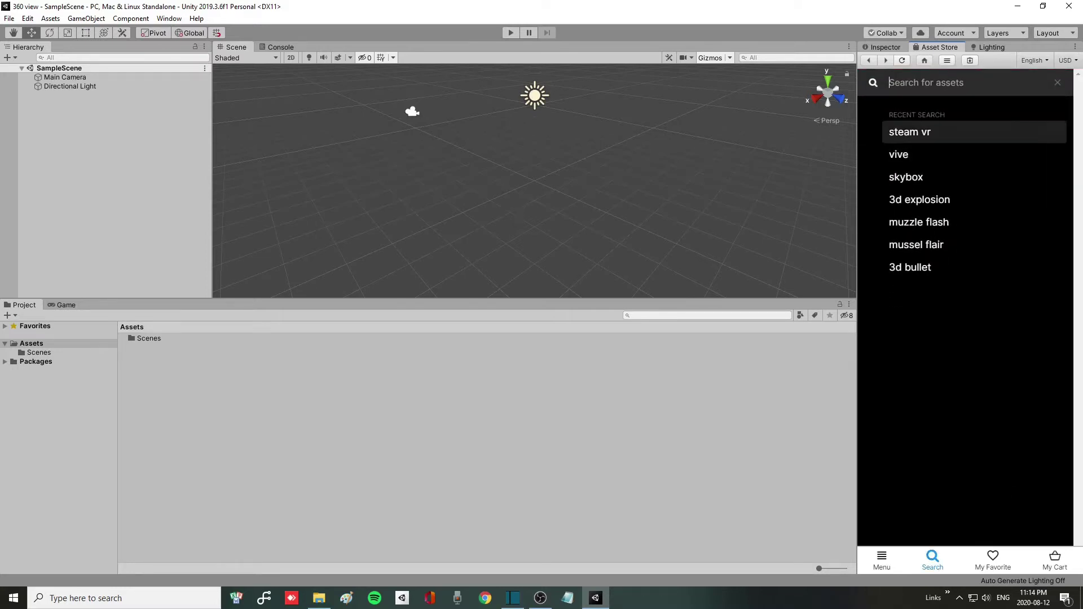
click(928, 133)
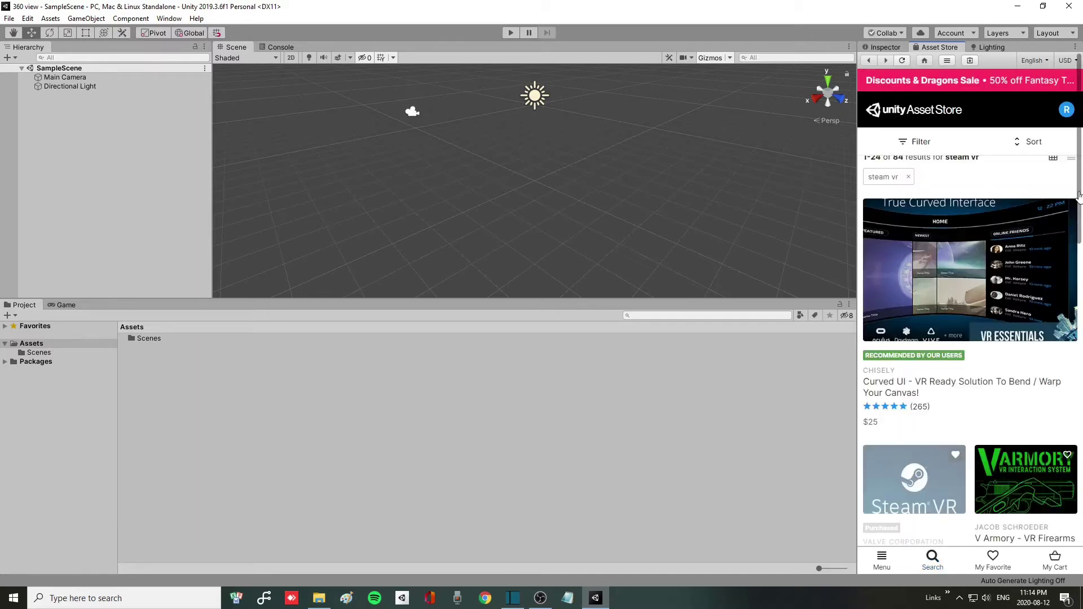
scroll(1037, 264, down, 3)
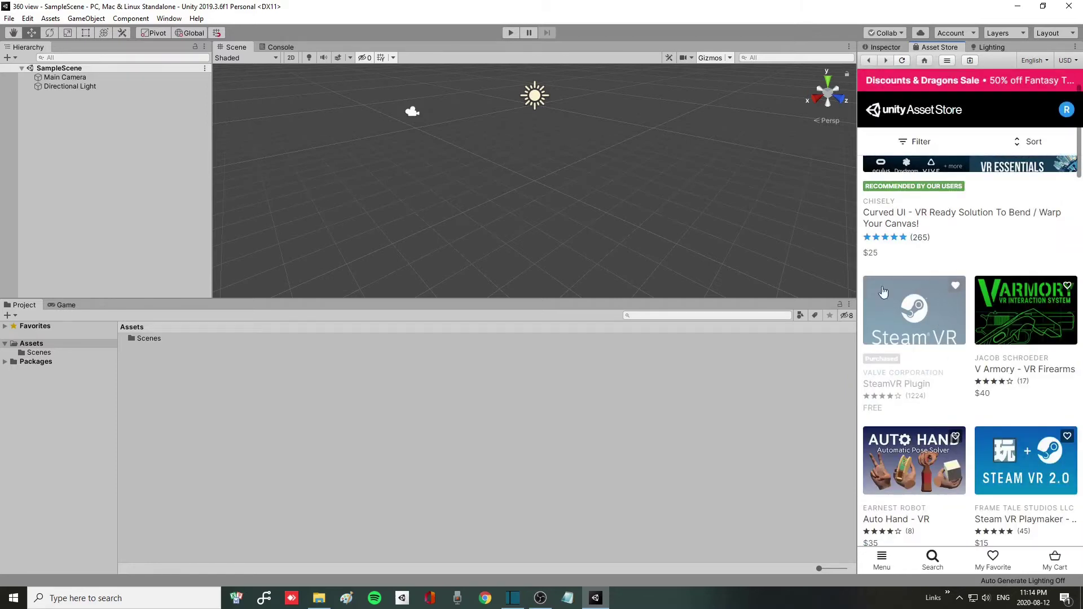
click(893, 314)
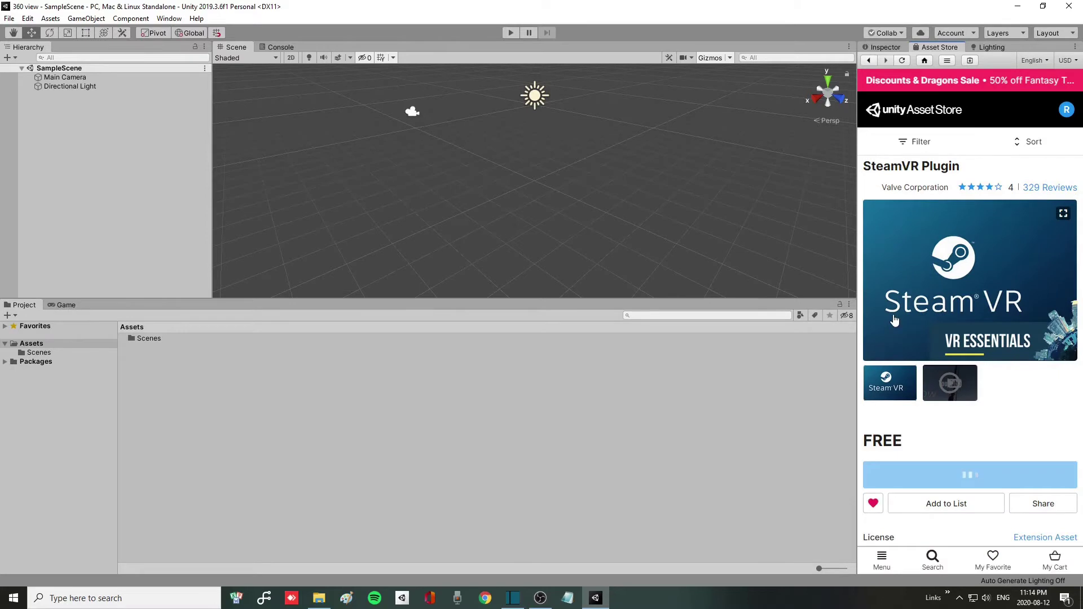
Step: Import the complete SteamVR Plugin package into the project
scroll(894, 320, down, 2)
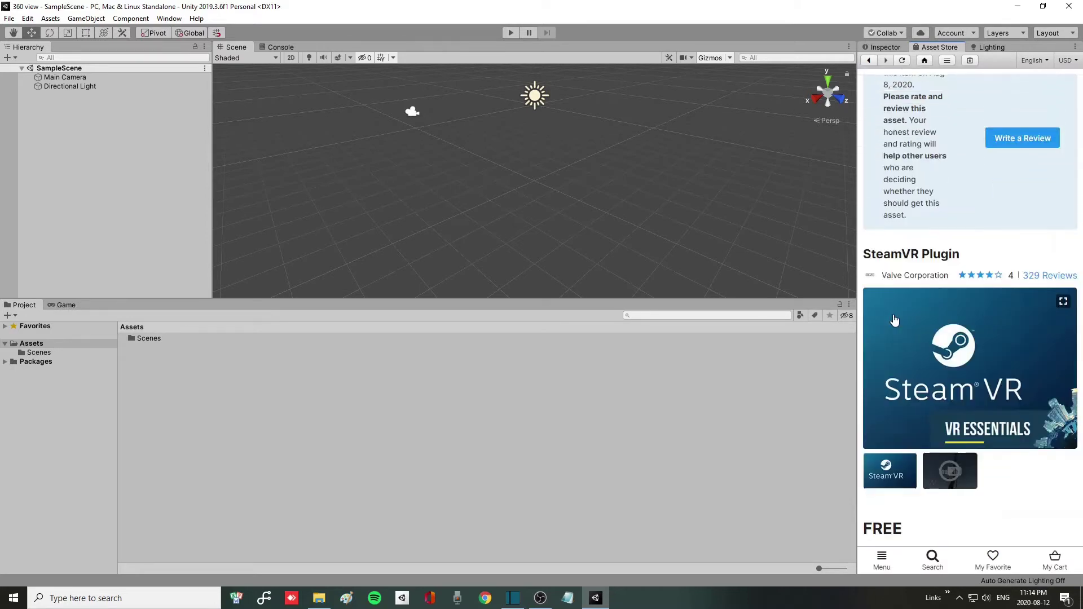
scroll(895, 320, down, 4)
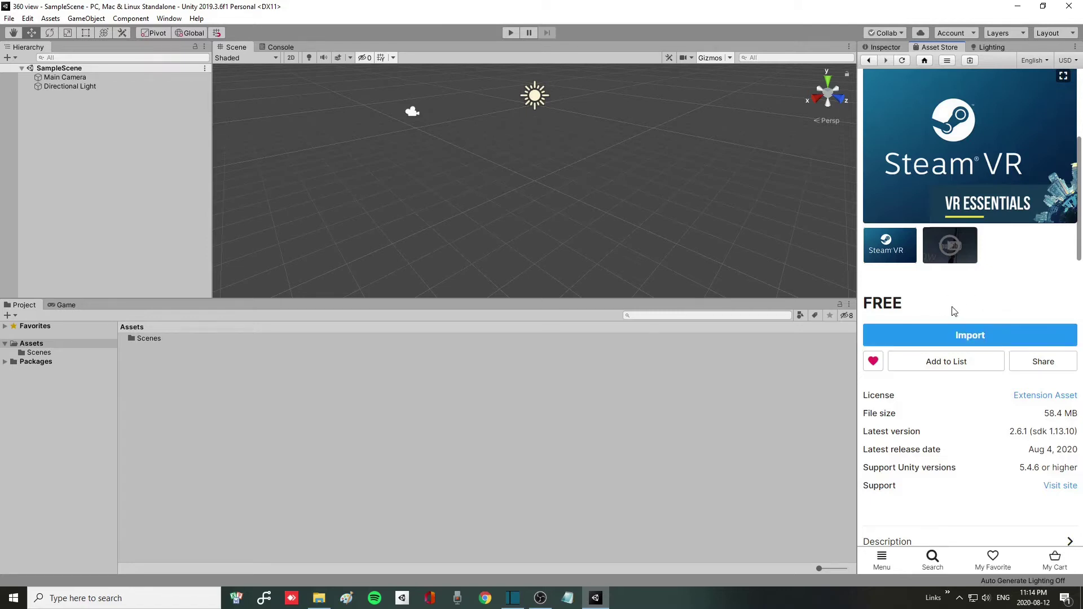
click(946, 338)
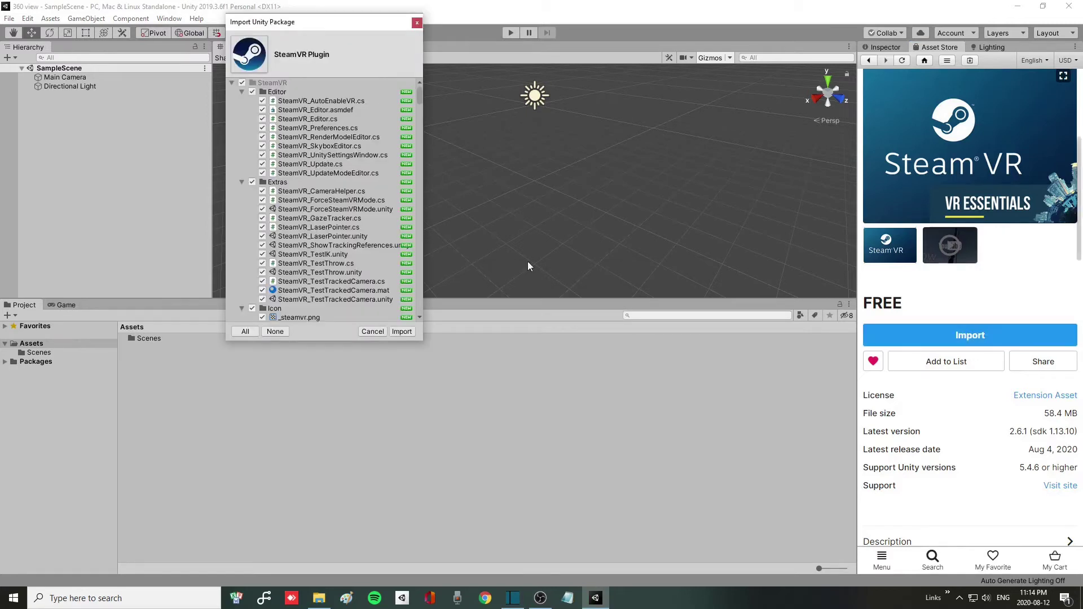
click(401, 332)
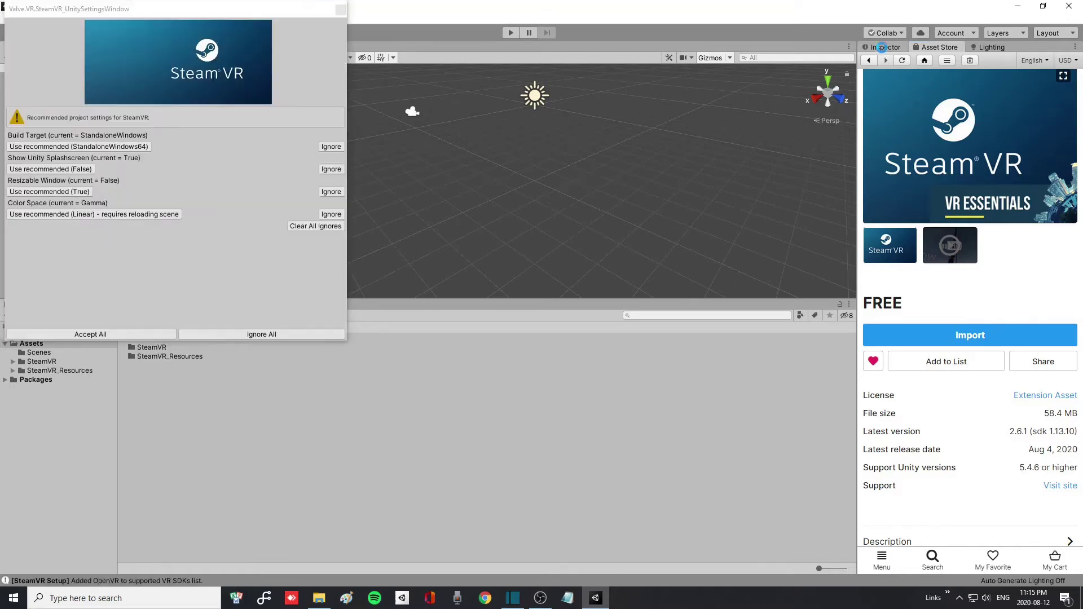
Step: Bring back the Inspector and accept all recommended SteamVR project settings
click(884, 48)
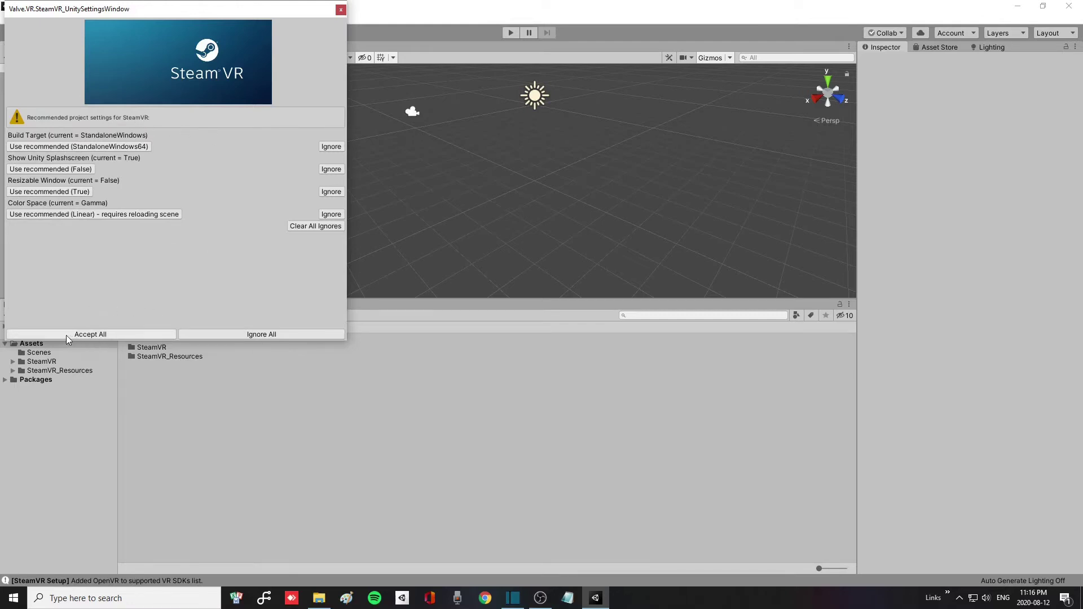
click(102, 335)
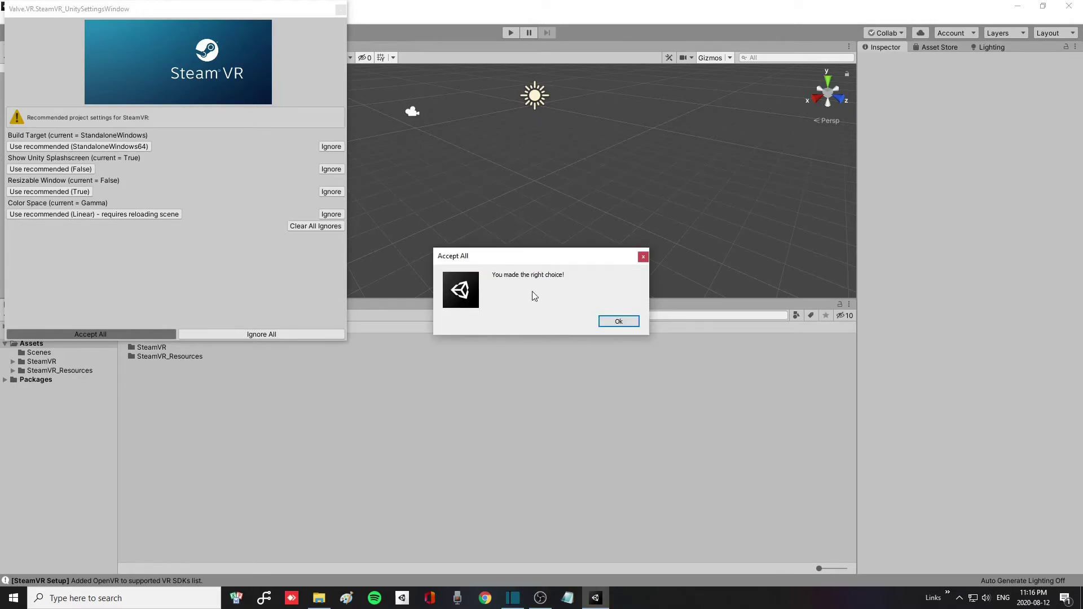
click(618, 321)
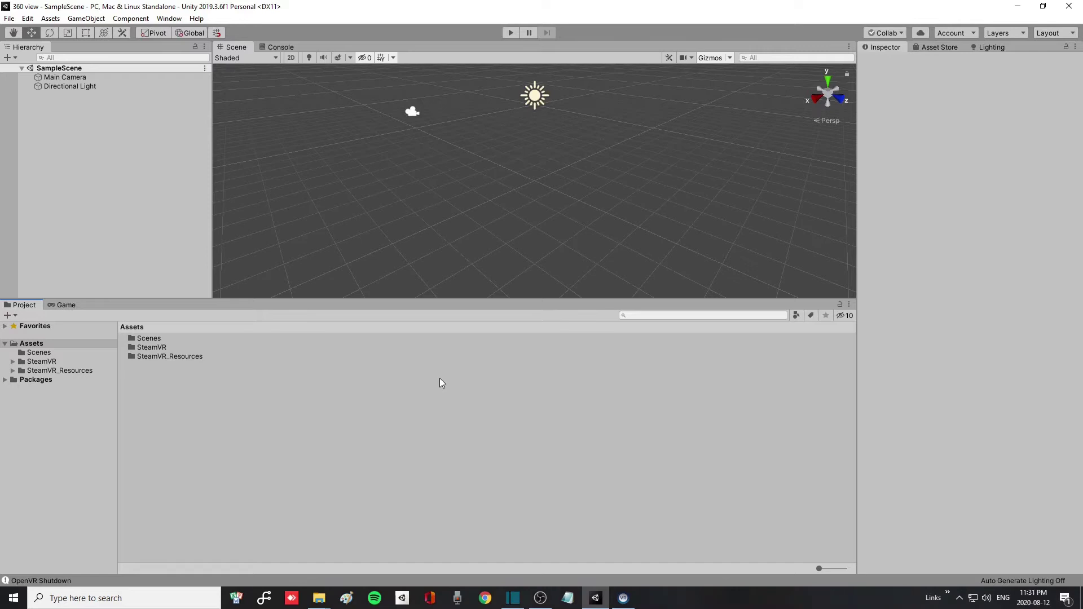
Step: Add a 3D plane to SampleScene as the ground
right_click(64, 122)
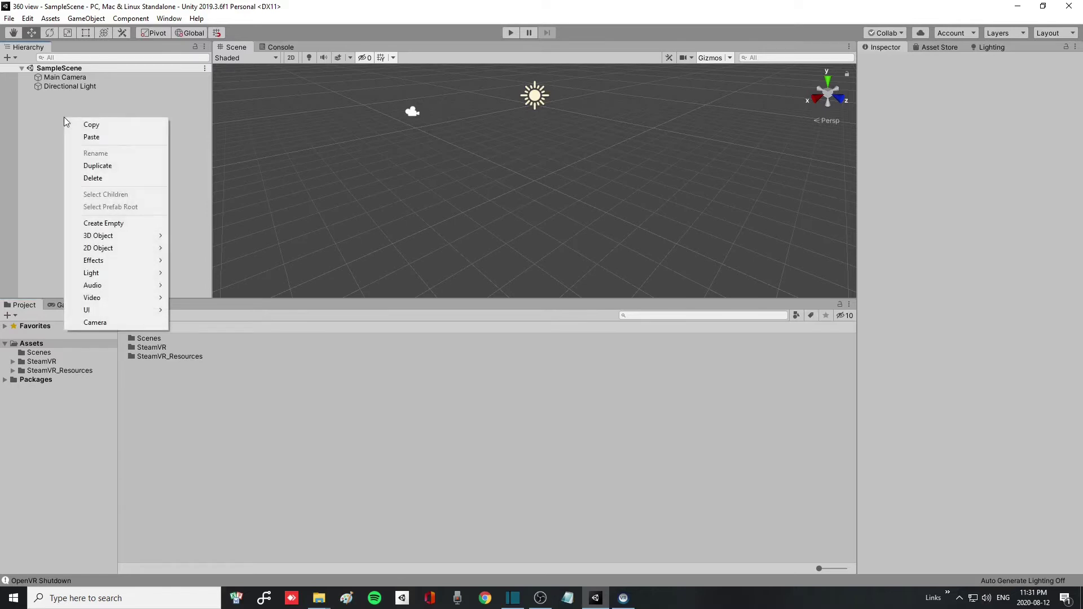
mouse_move(113, 239)
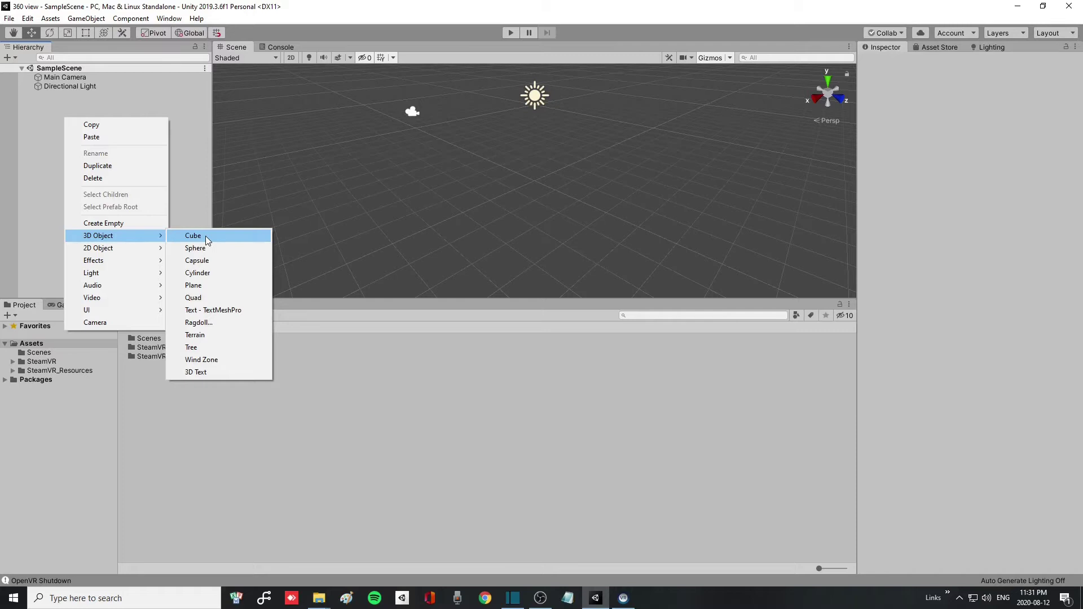
click(205, 285)
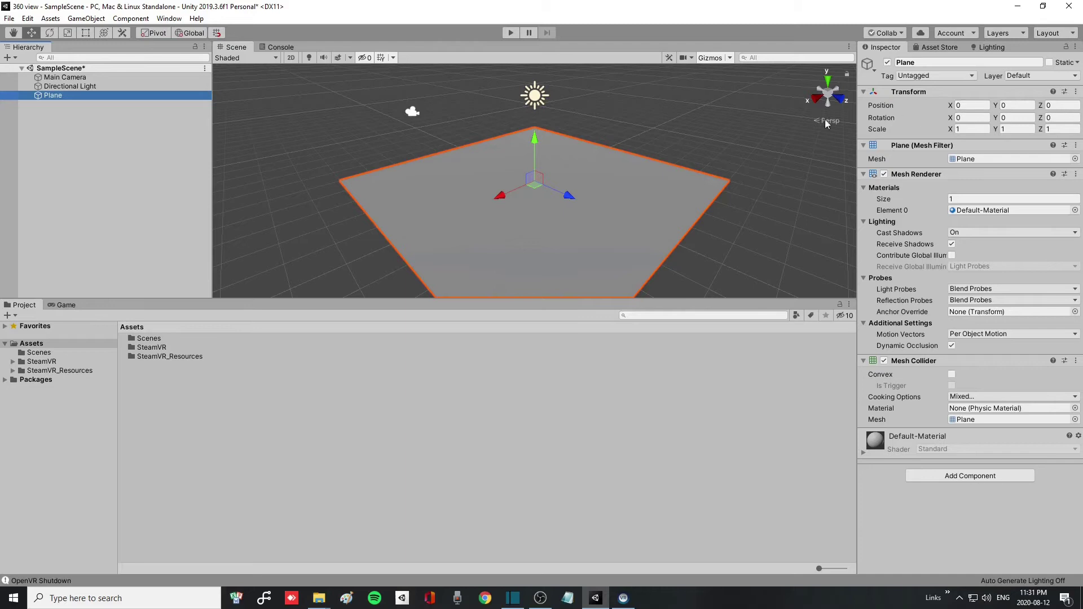
Step: Add a cube and move it onto the plane at about X -2.9, Y 0.65, Z 0
right_click(64, 129)
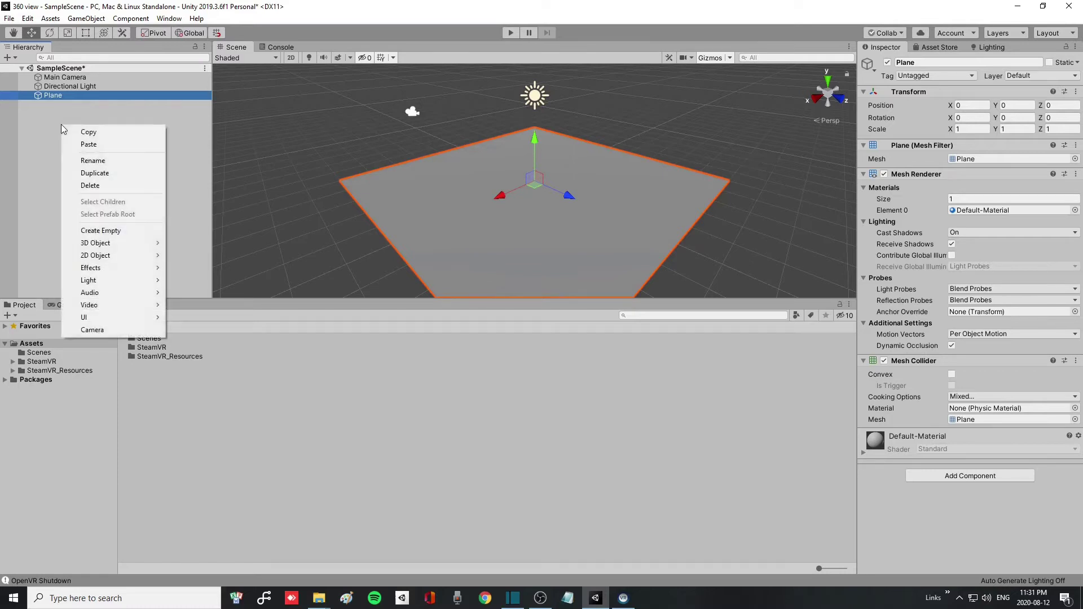
mouse_move(99, 245)
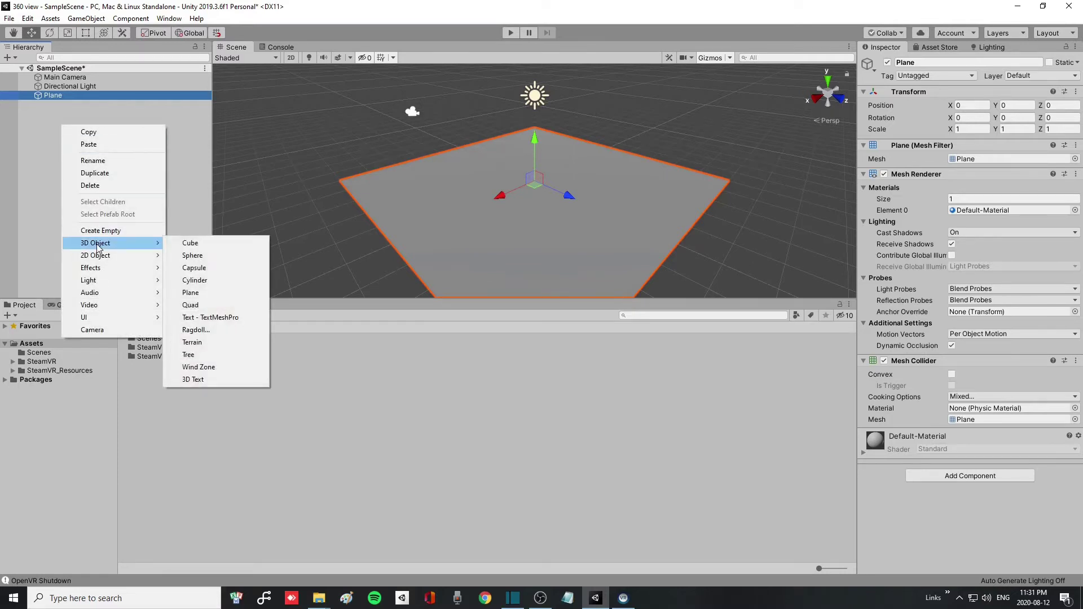
click(197, 242)
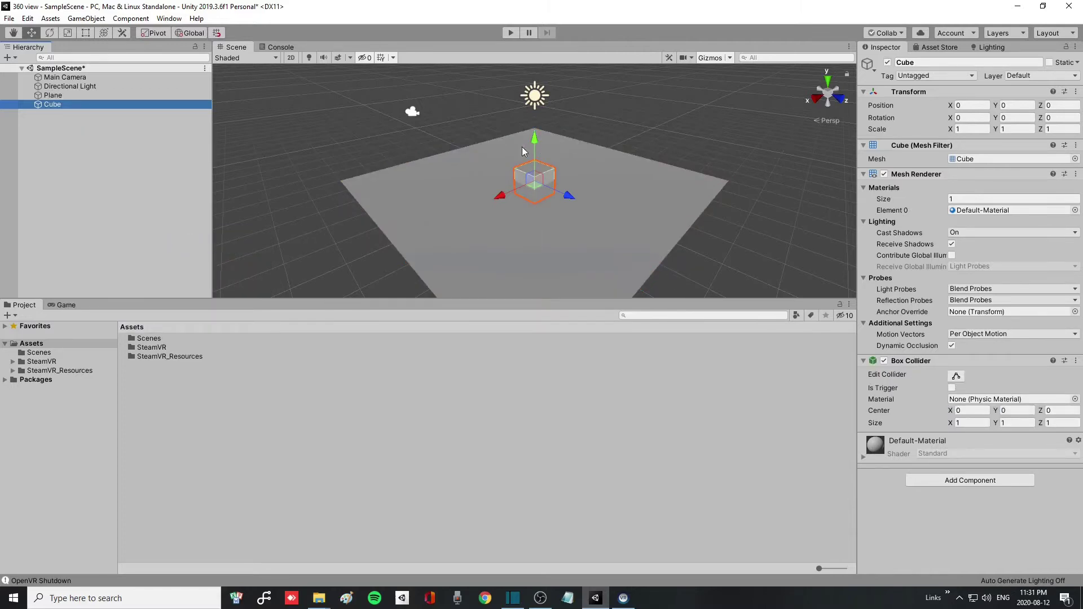
drag(533, 138, 536, 122)
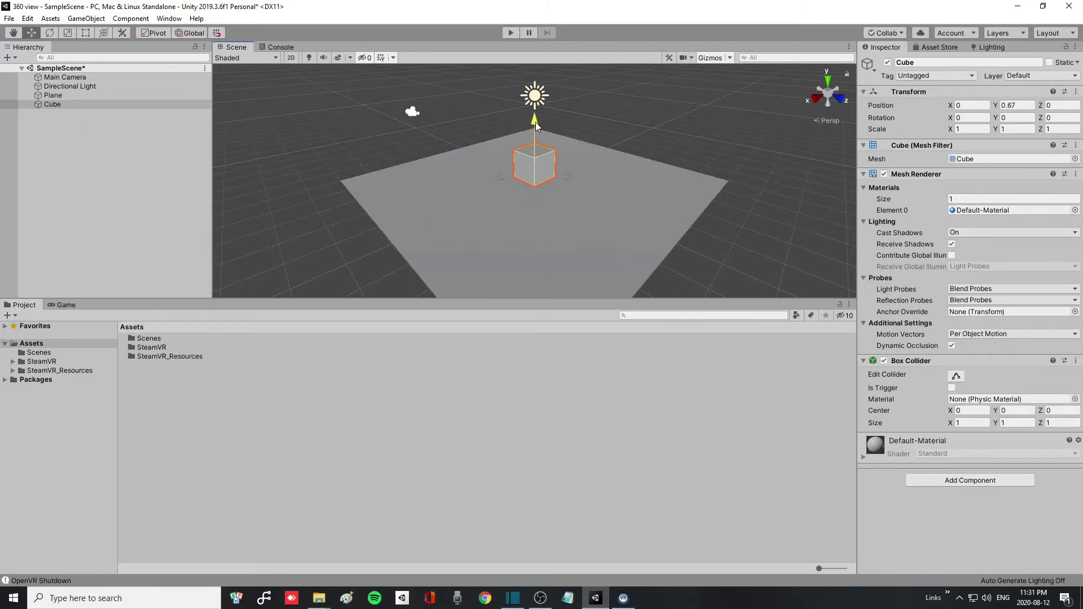
drag(496, 178, 549, 156)
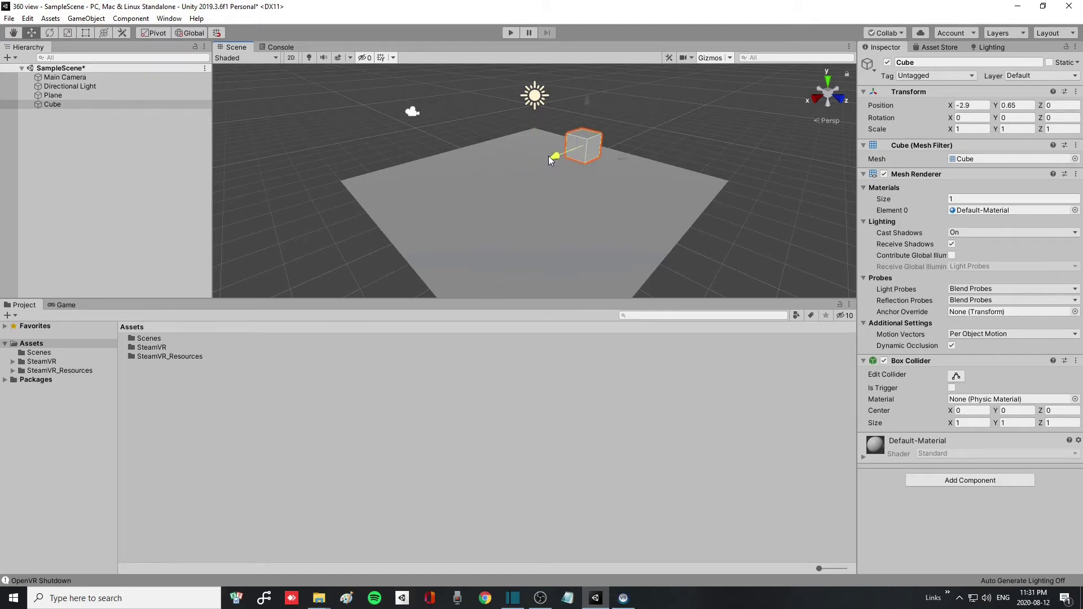
Step: Duplicate the cube and move the copy across the plane to about X 1.85, Z 3.41
right_click(59, 104)
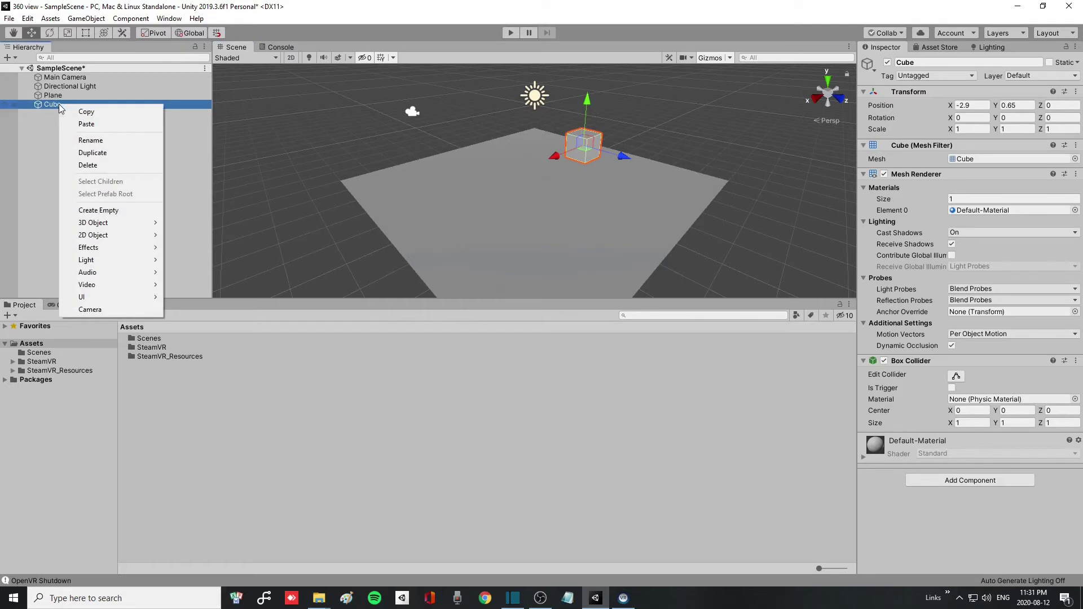
click(90, 153)
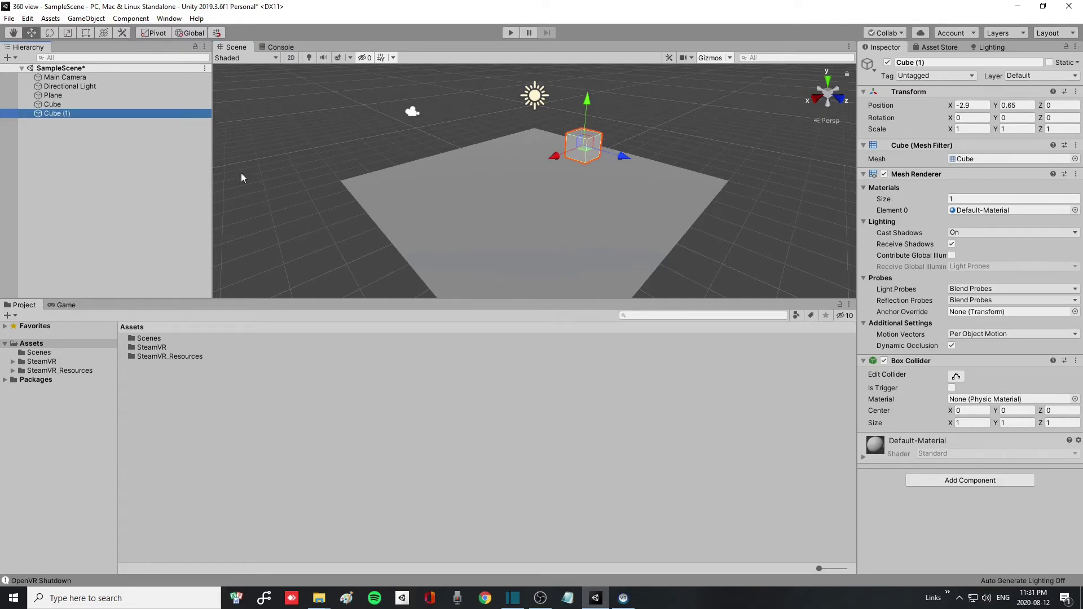
drag(629, 158, 591, 219)
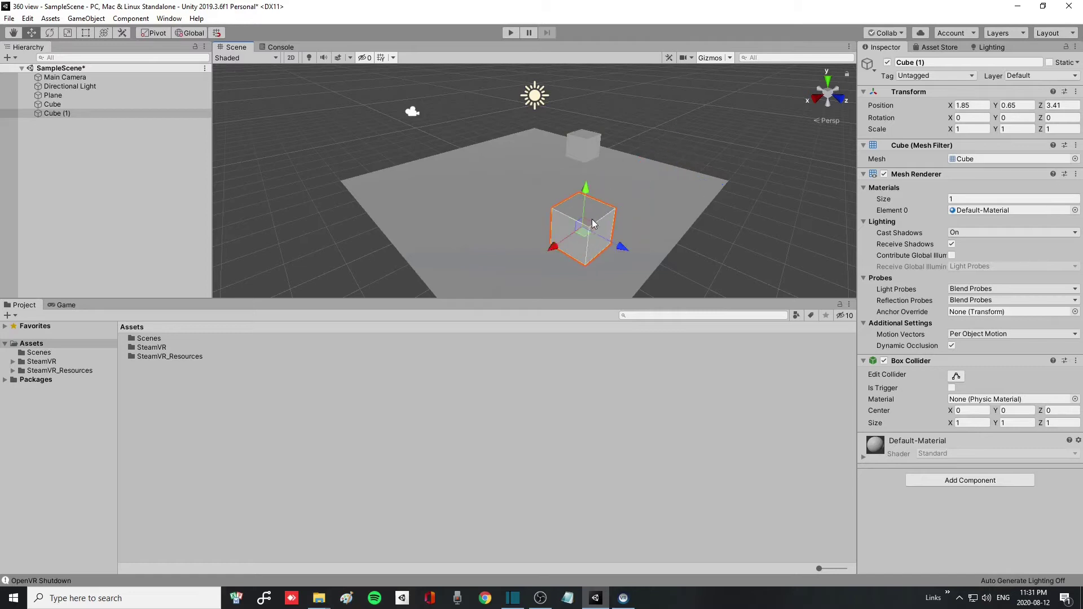
Step: Duplicate Cube (1) and move the new copy to about X 2.95, Z -1.75 on the plane
right_click(60, 114)
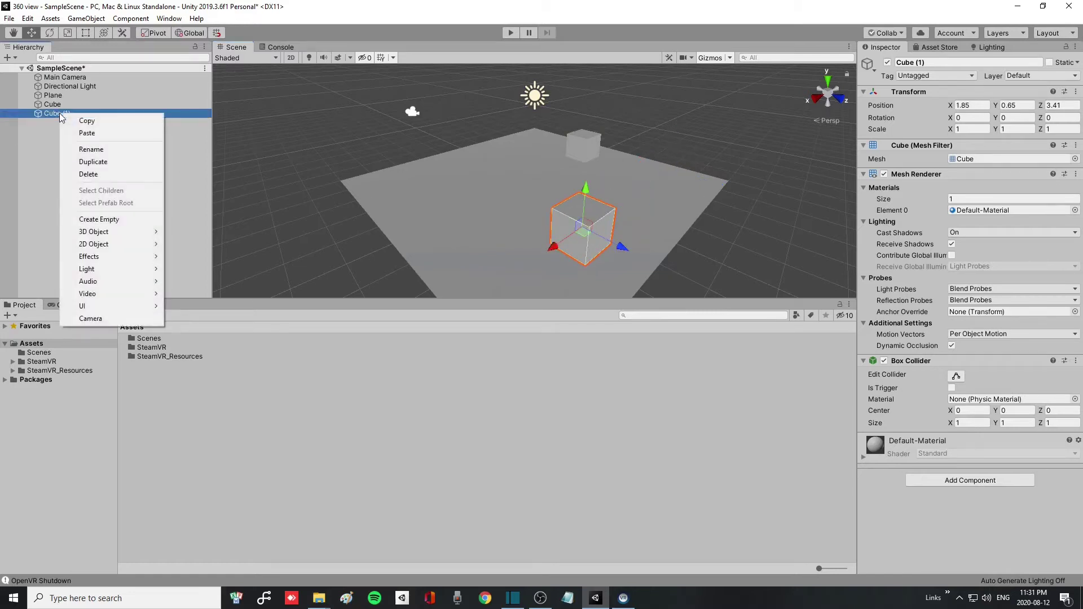
click(95, 161)
drag(624, 250, 389, 178)
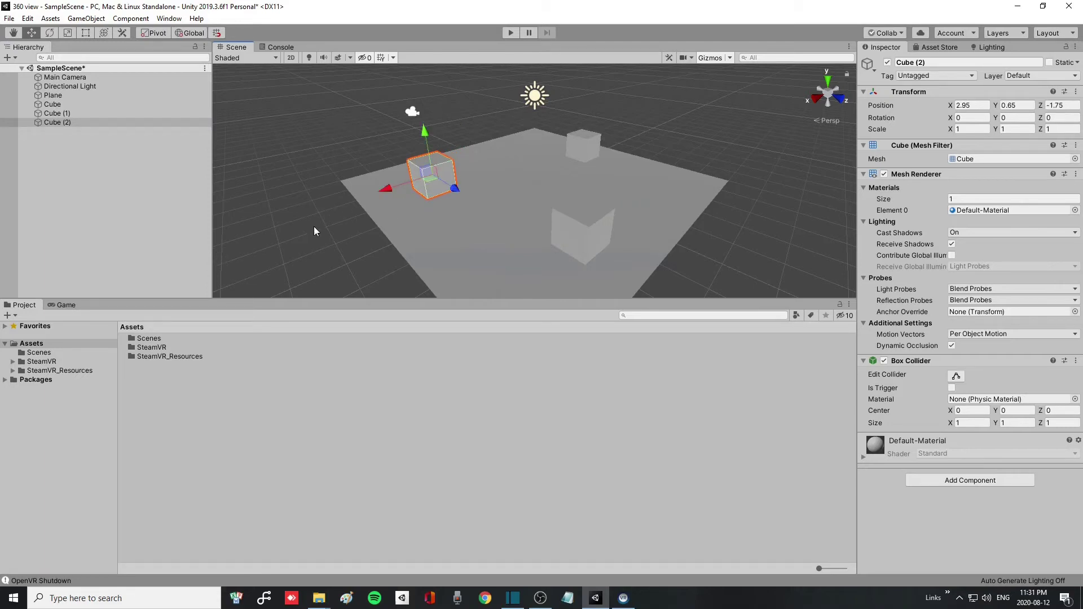
Step: Run the scene in Play mode and accept the remaining SteamVR recommendation to turn off the Unity splash screen
click(511, 32)
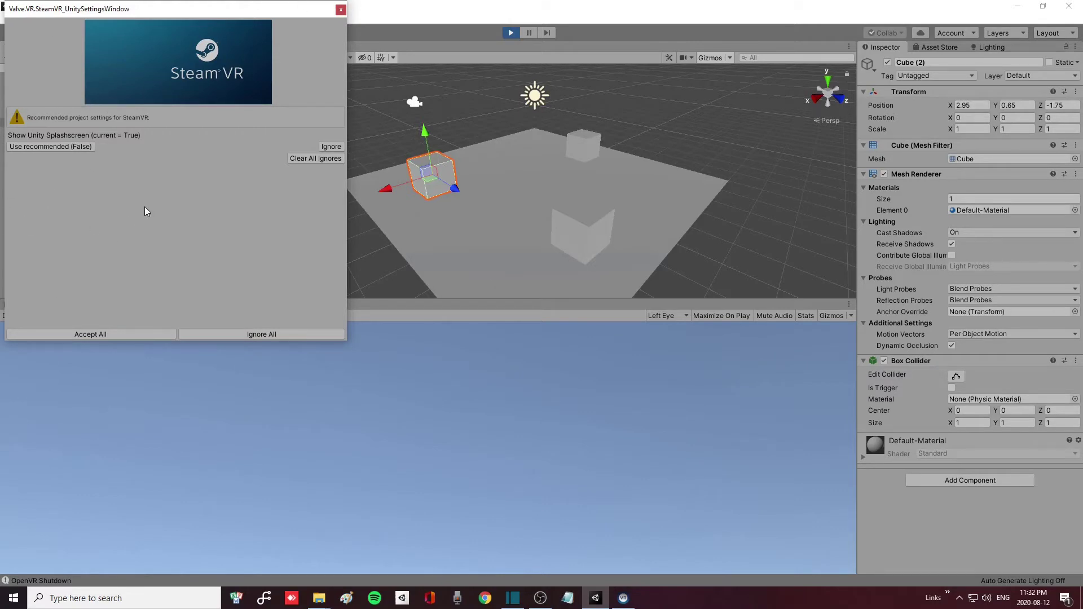
click(120, 333)
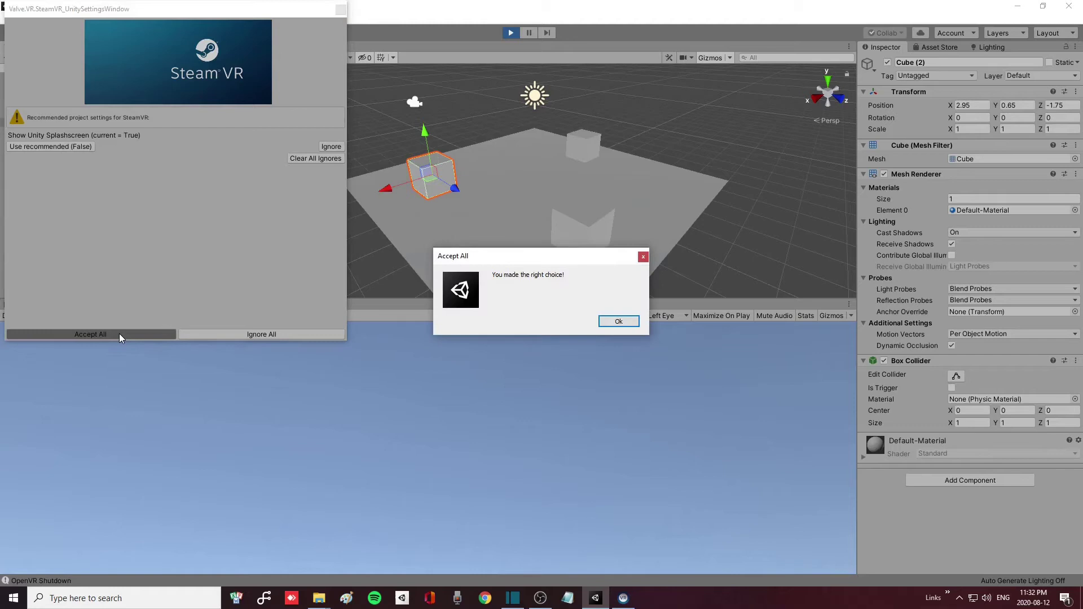
click(618, 321)
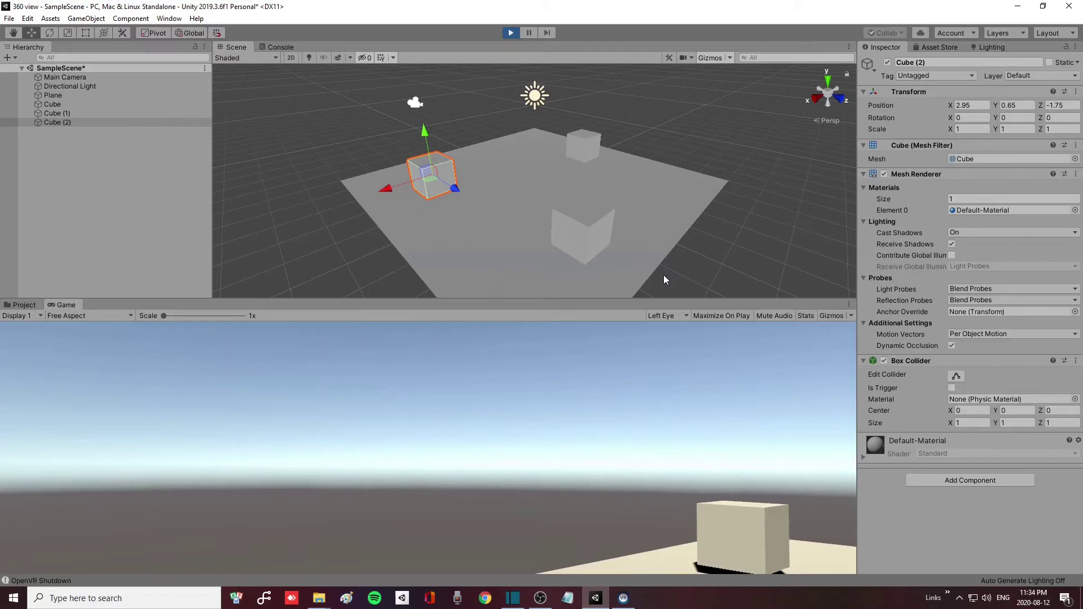
click(633, 596)
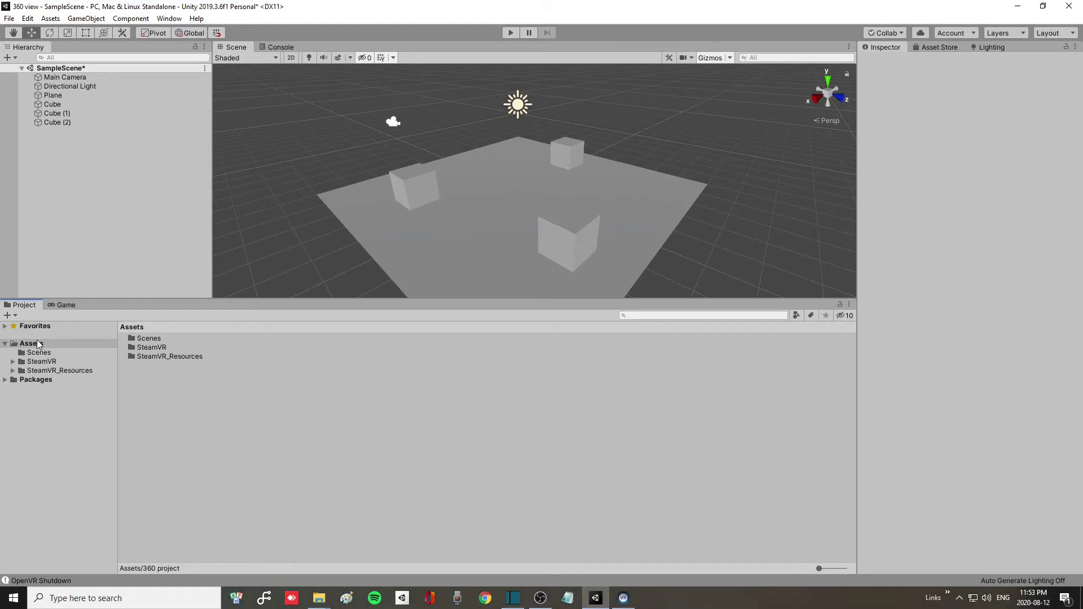
Step: Create a folder named "360 project" in Assets and open it
right_click(168, 392)
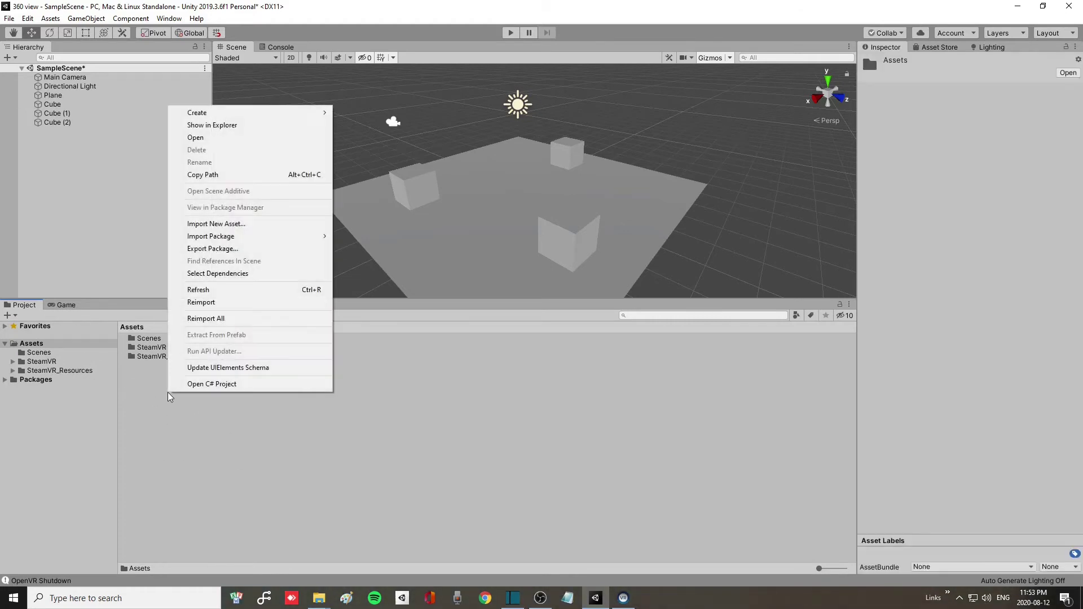
mouse_move(277, 110)
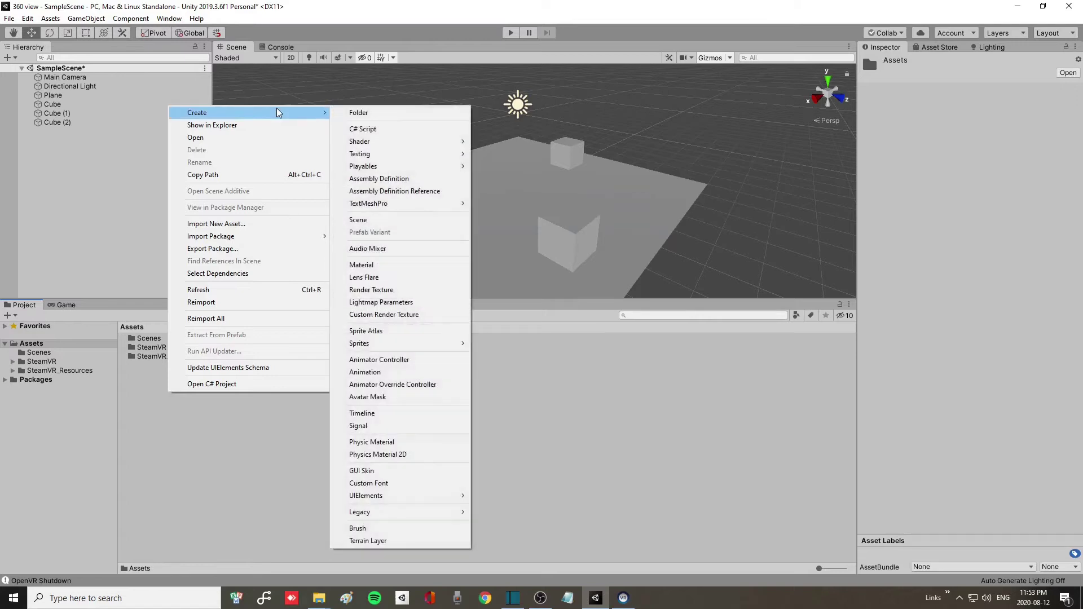
click(371, 113)
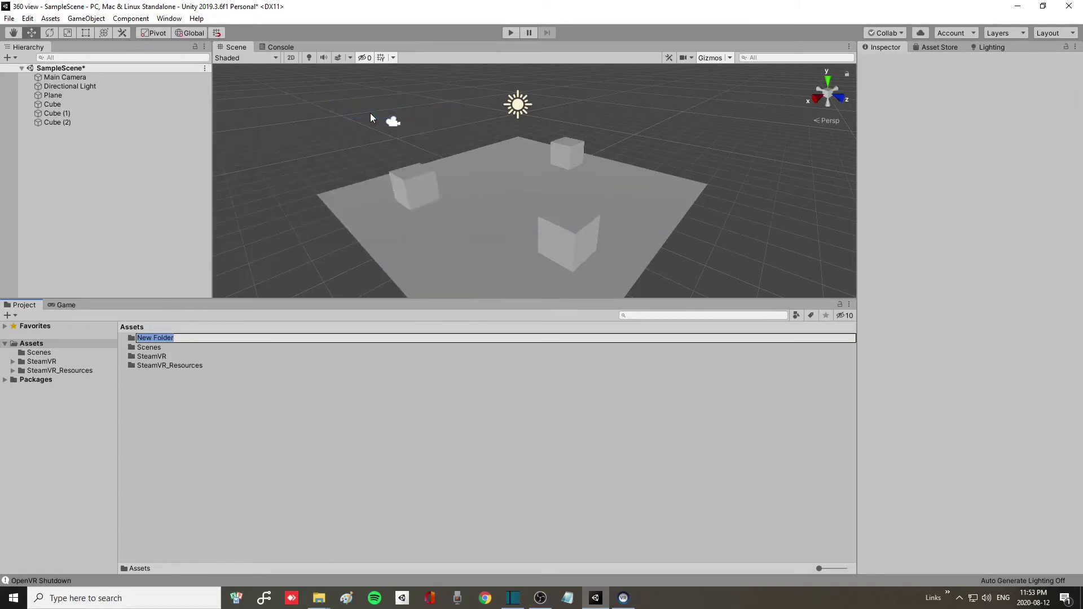
text(360 project)
key(Return)
key(Return)
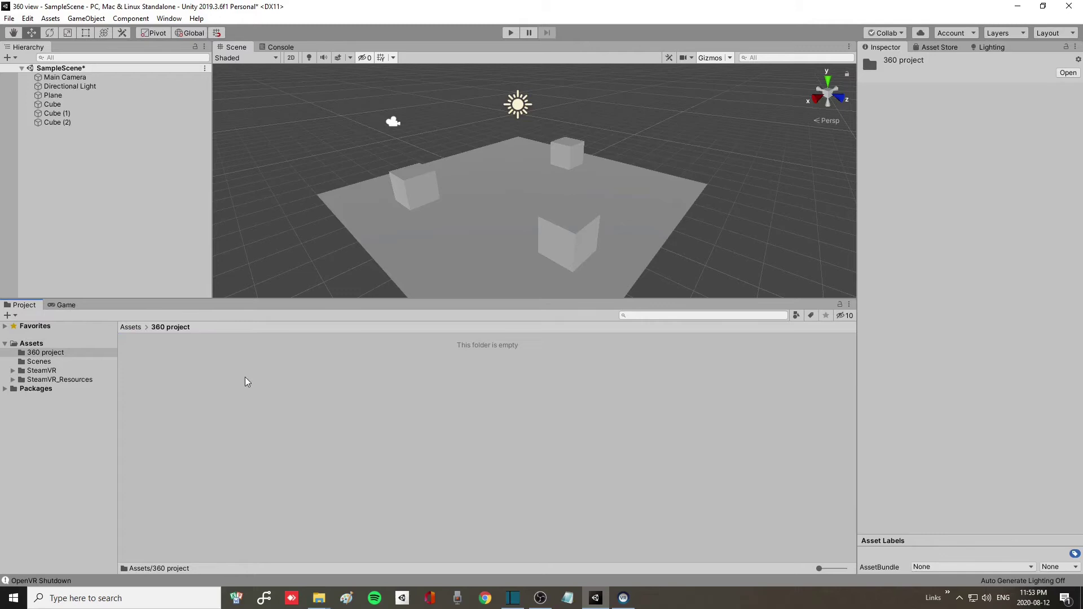
Step: Create a material named "skybox" in the 360 project folder
right_click(184, 381)
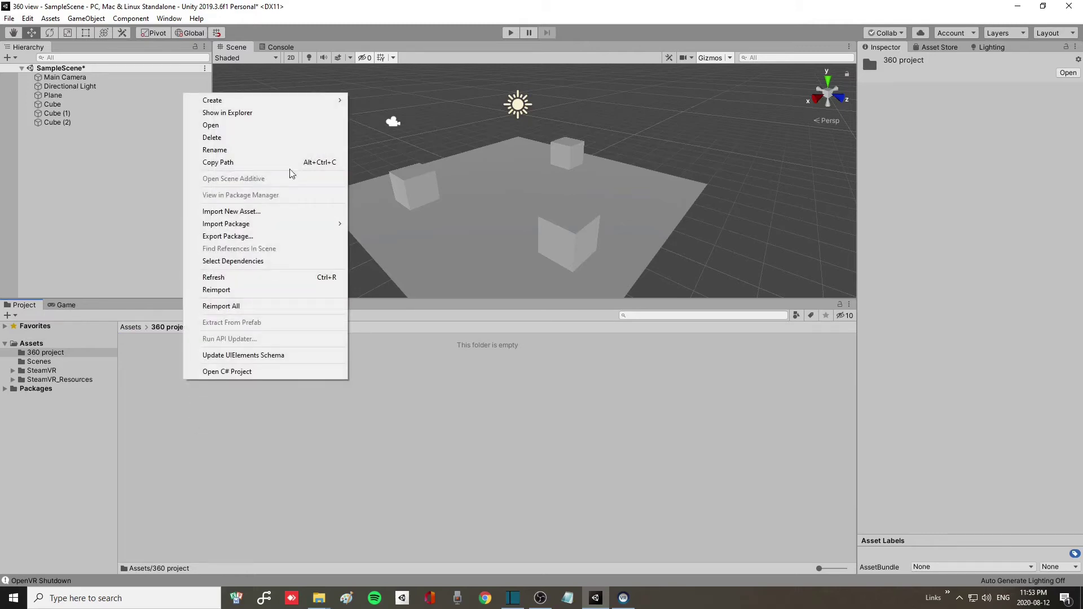
mouse_move(285, 104)
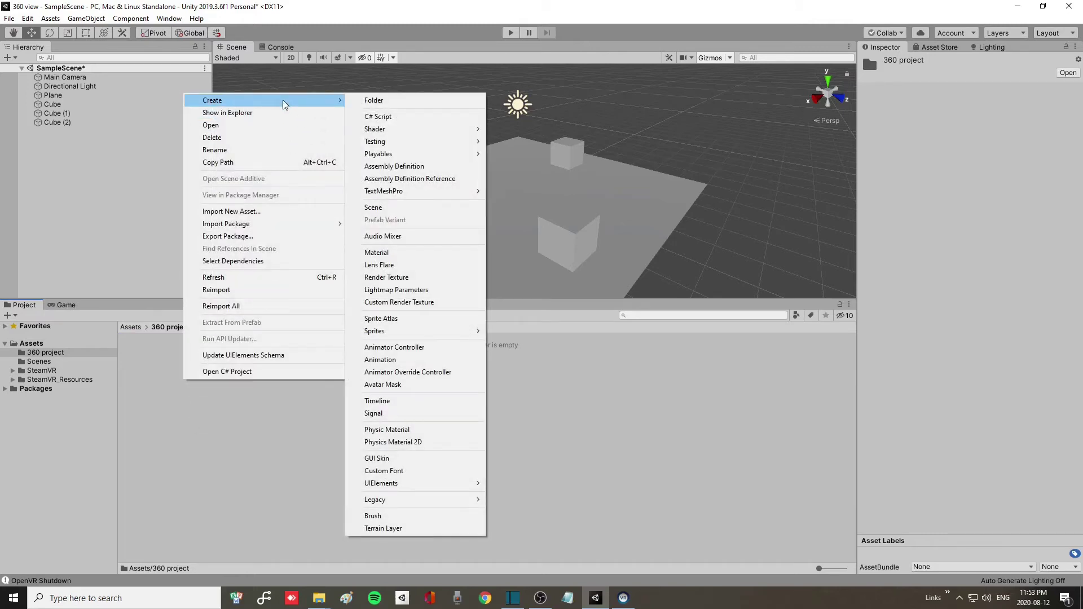
click(396, 258)
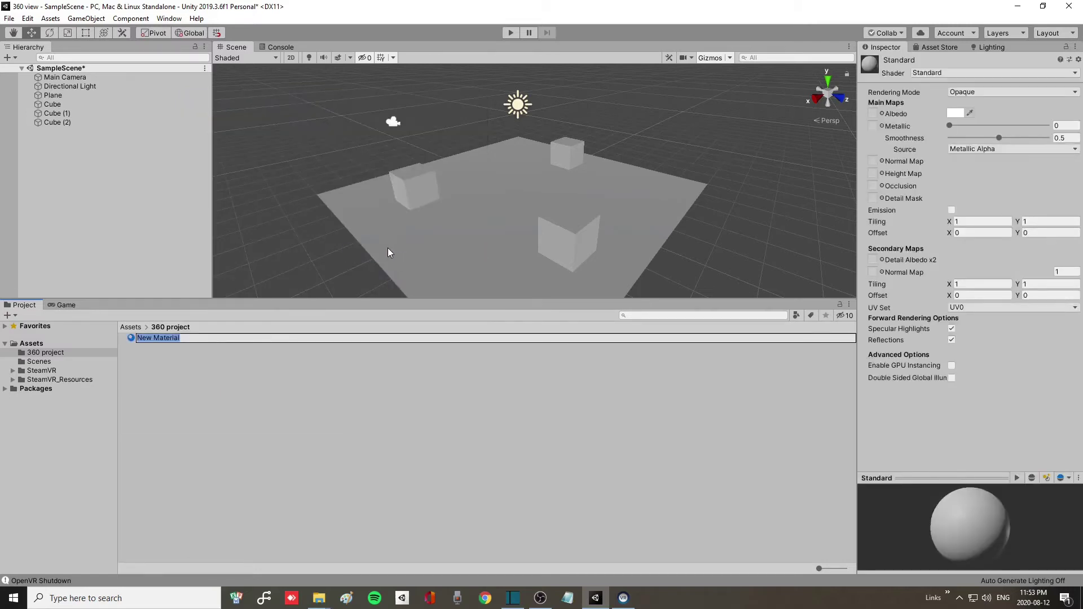
text(skybo)
key(Return)
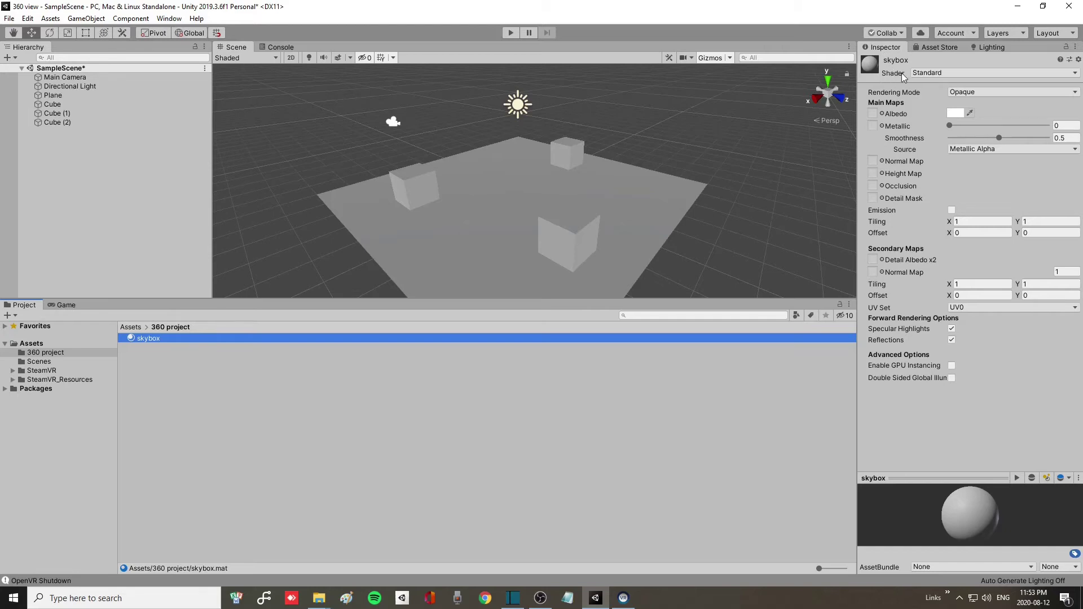
Step: Set the skybox material's shader to Skybox/Panoramic
click(1075, 73)
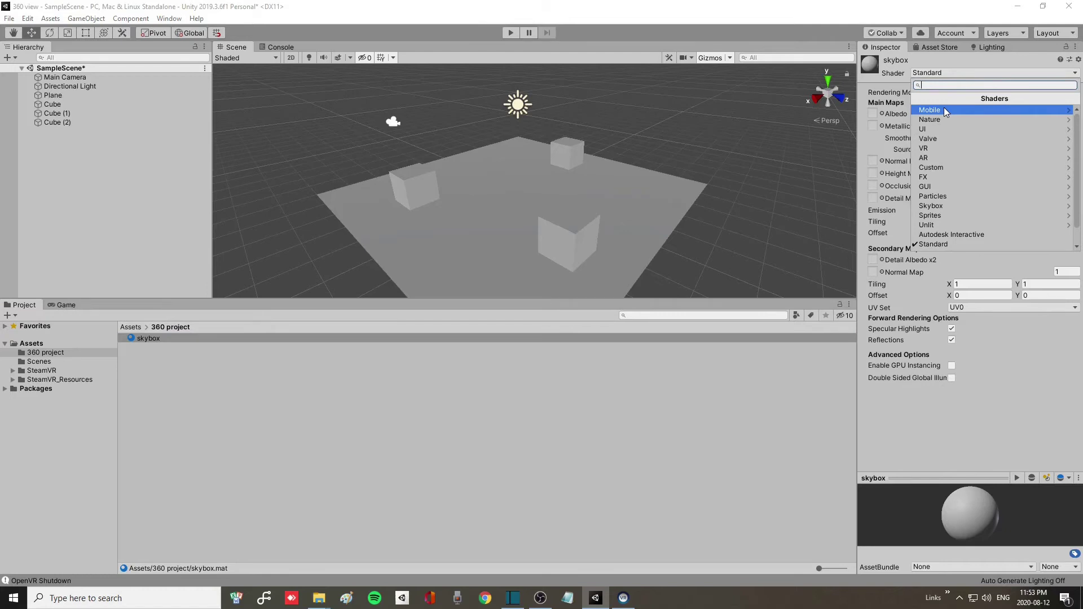
click(946, 205)
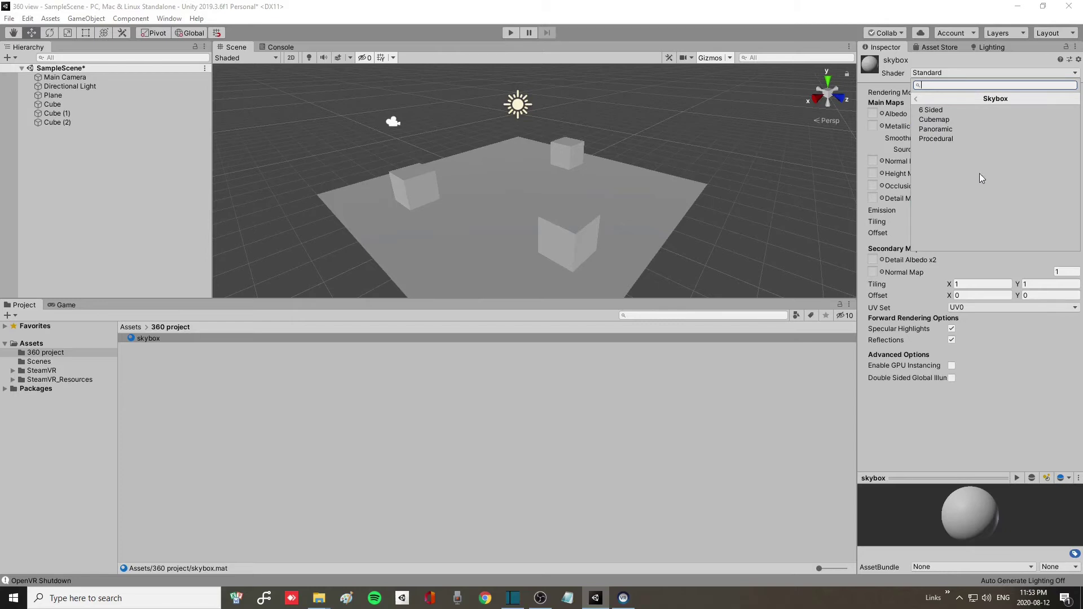
click(952, 129)
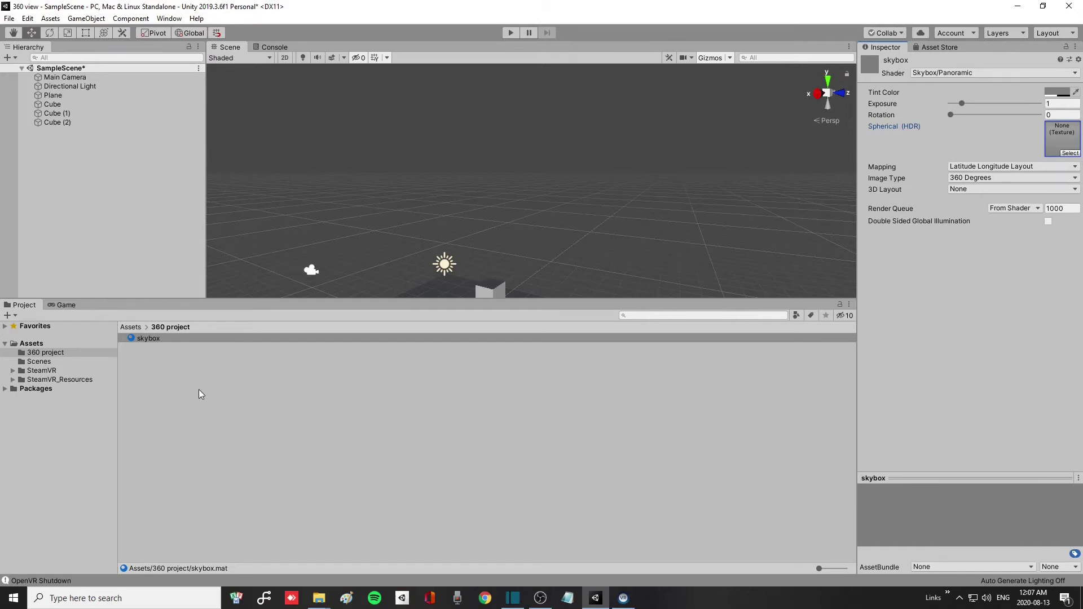
Step: Open the Lighting Settings window and dock it beside the Inspector and Asset Store
click(169, 20)
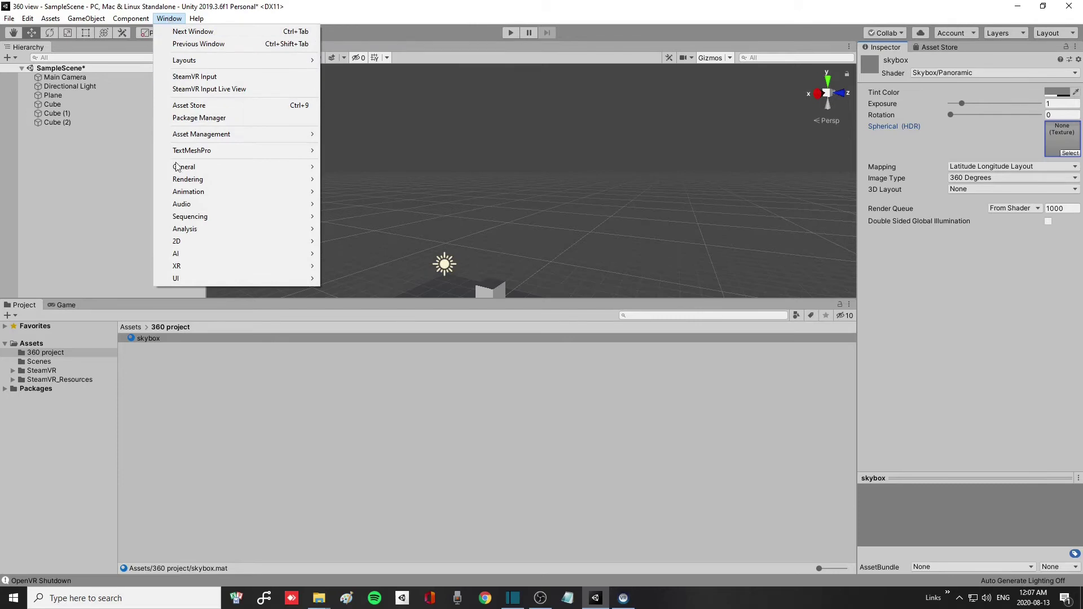
mouse_move(182, 181)
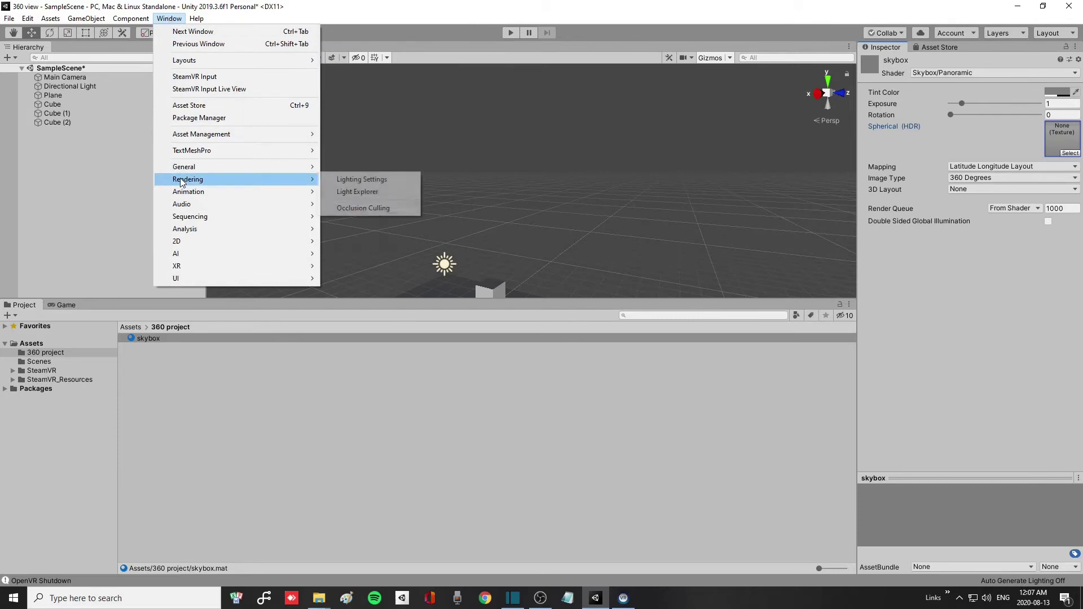
click(402, 180)
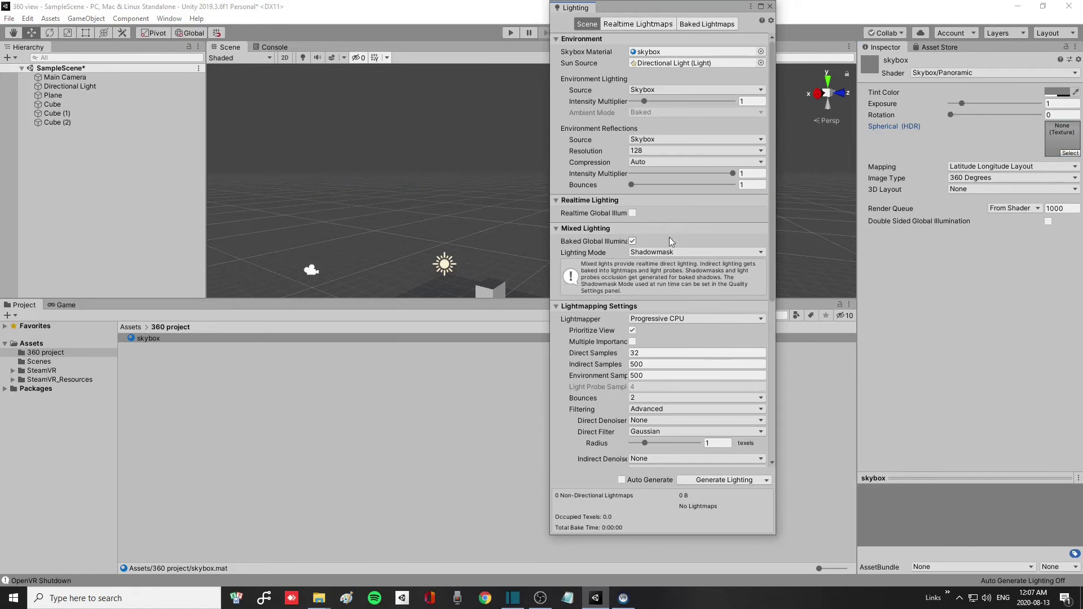
click(570, 10)
drag(570, 10, 977, 59)
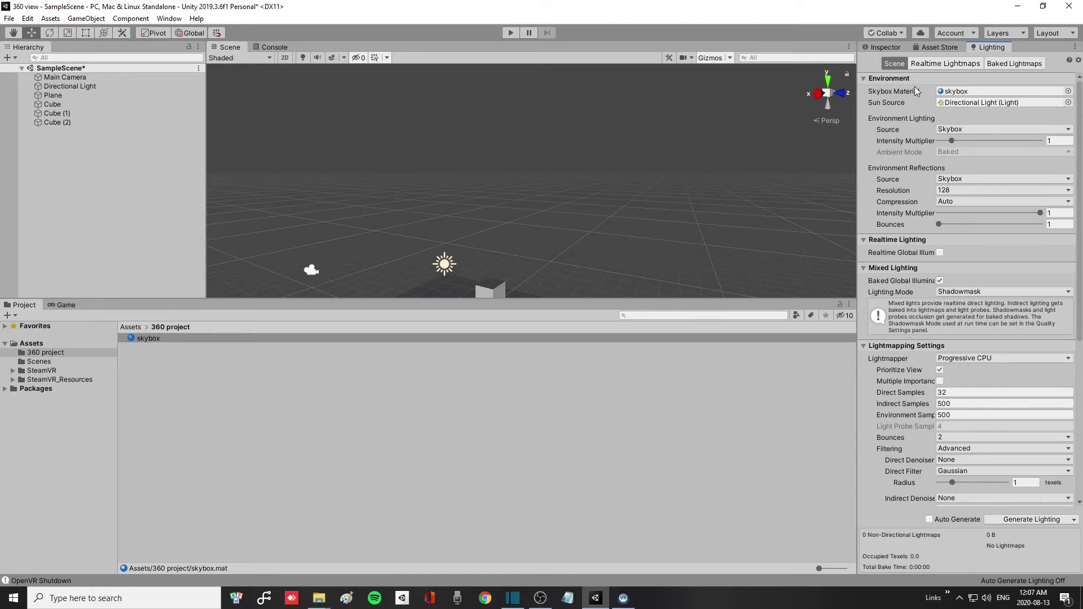
Step: Check the scene's Skybox Material assignment and preview the background in the Game view
click(955, 94)
click(63, 303)
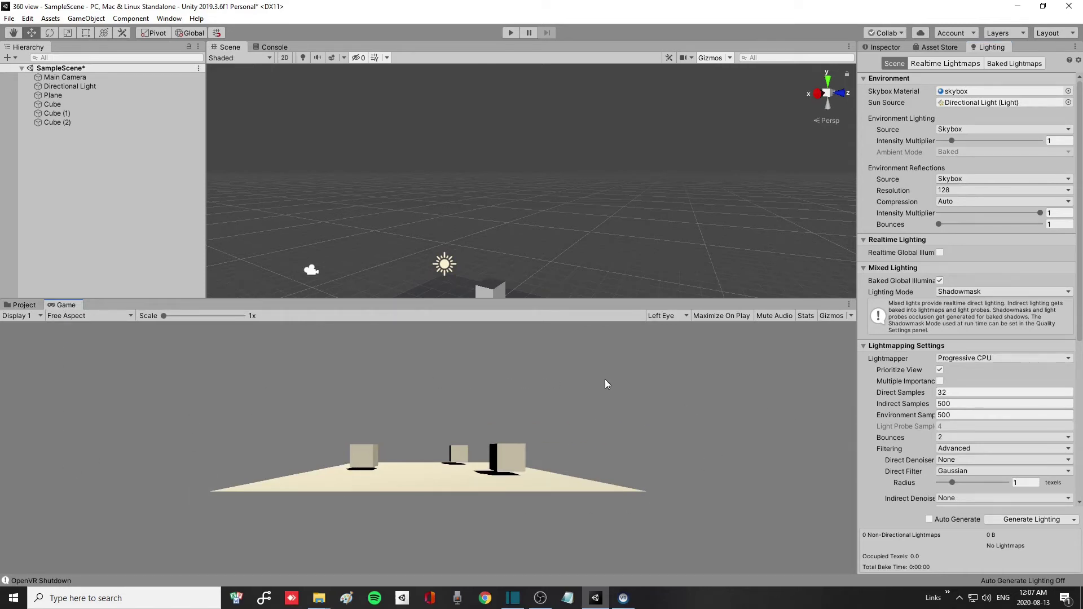
click(18, 305)
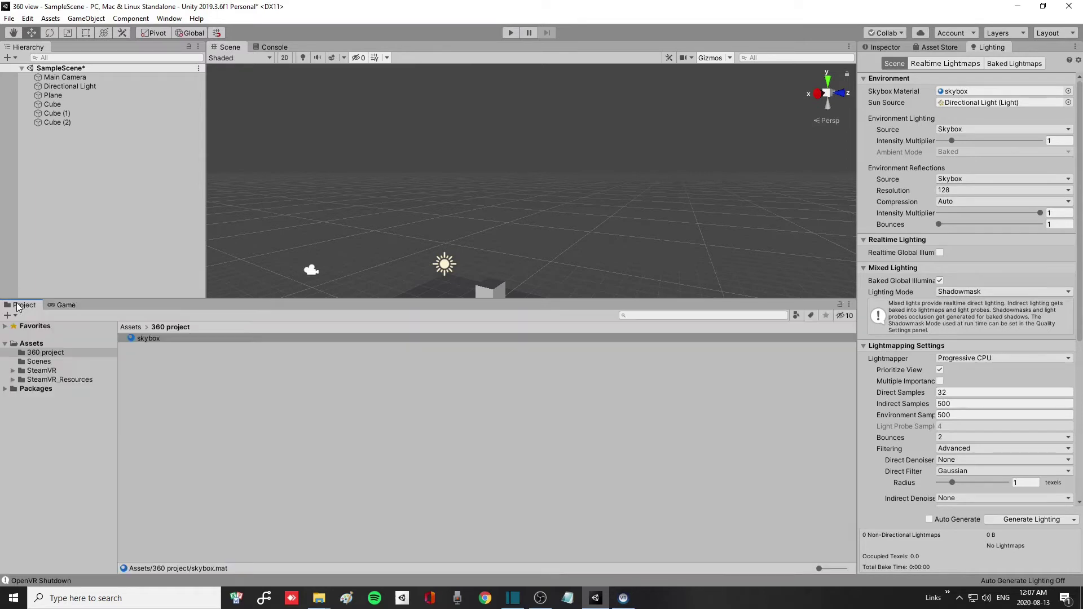
Step: Assign the measurementTape texture to the skybox material's Spherical (HDR) slot and preview it in the Game view
click(147, 337)
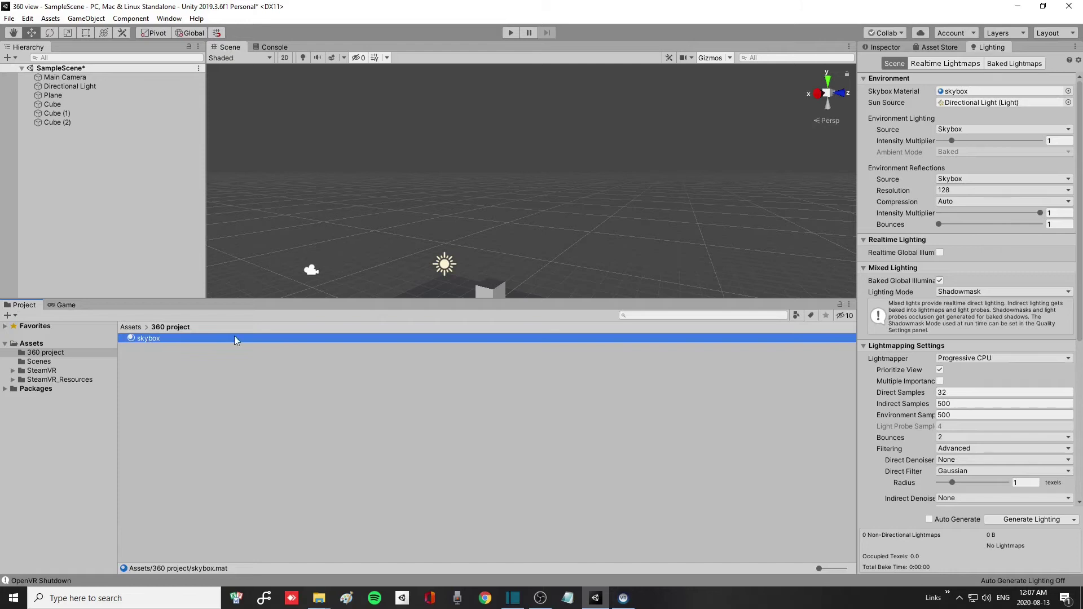
click(883, 47)
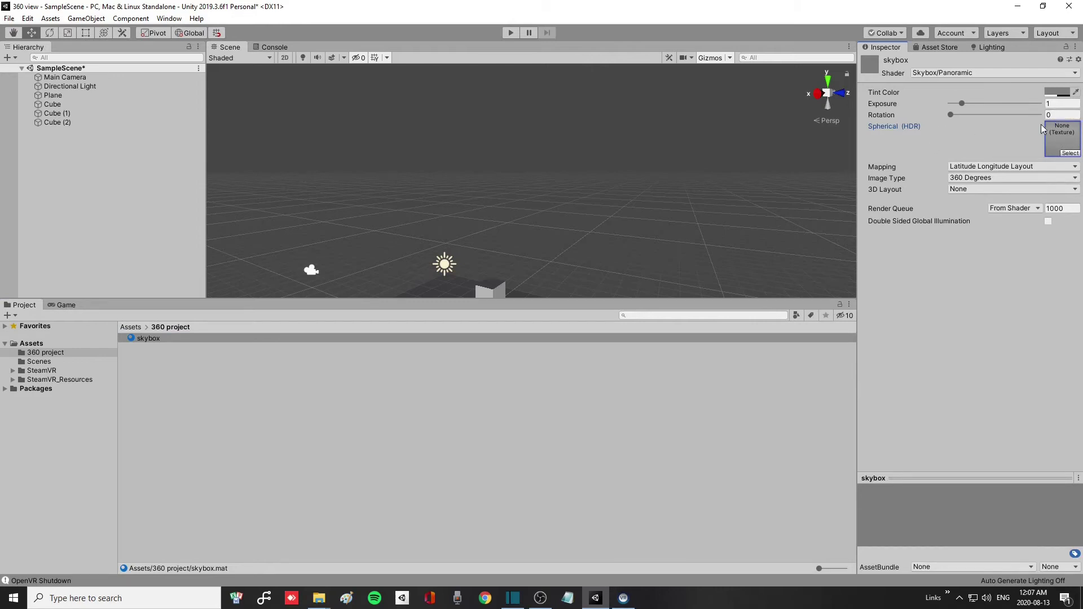
click(1069, 154)
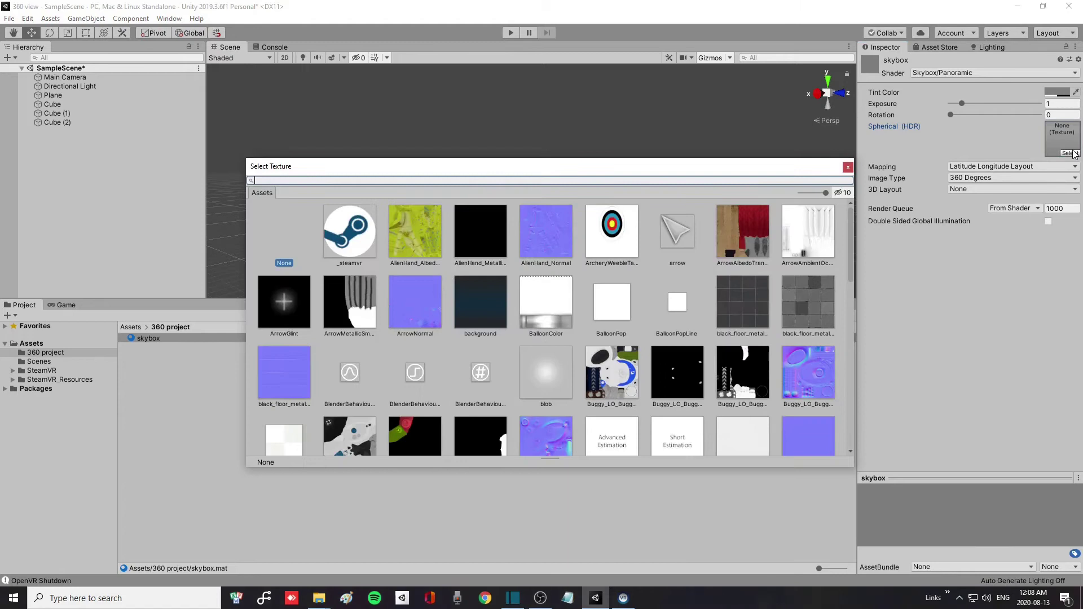
scroll(674, 282, down, 10)
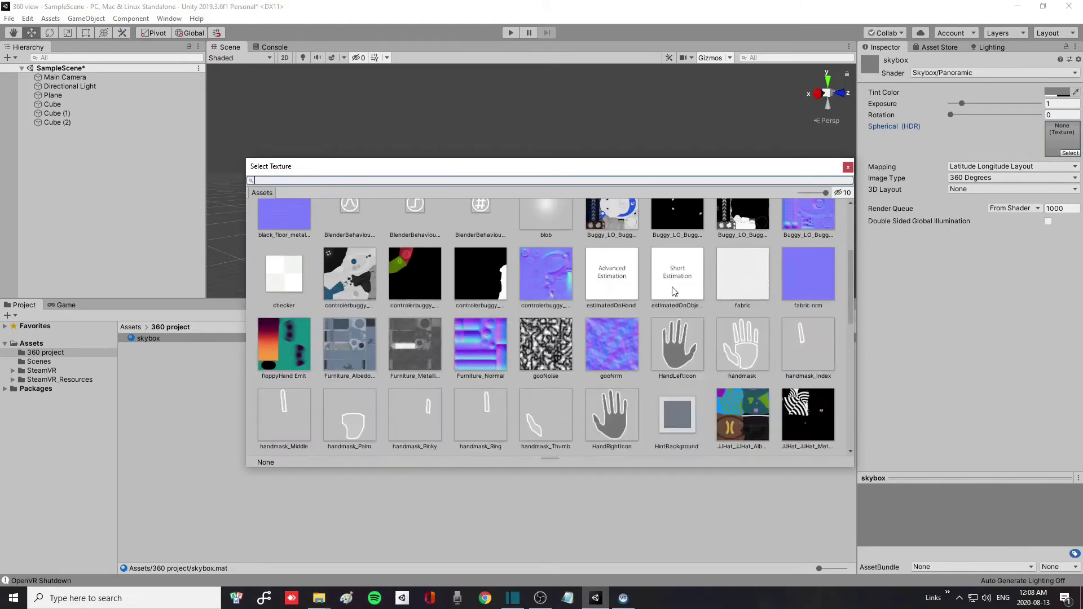
scroll(677, 326, down, 1)
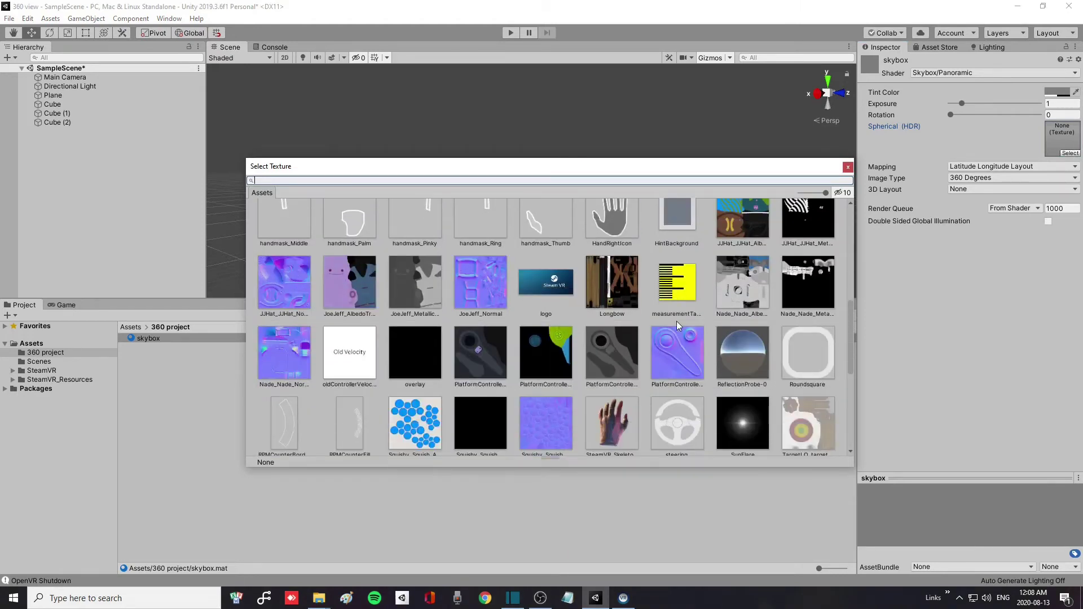
scroll(677, 326, up, 1)
scroll(675, 320, down, 3)
scroll(676, 321, up, 3)
scroll(676, 321, up, 1)
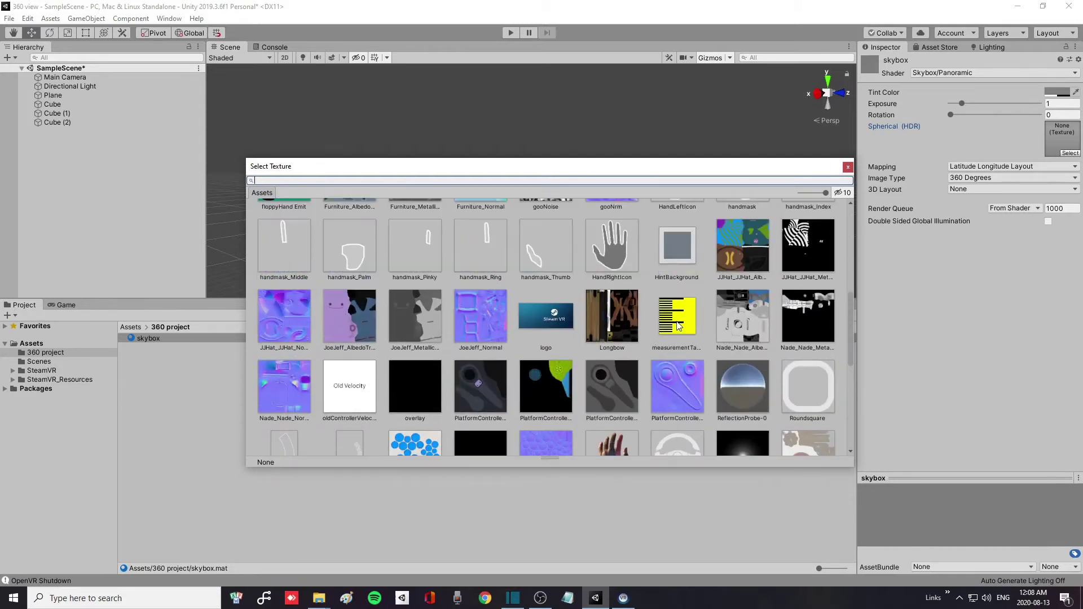
scroll(682, 322, down, 3)
scroll(682, 322, up, 3)
click(682, 322)
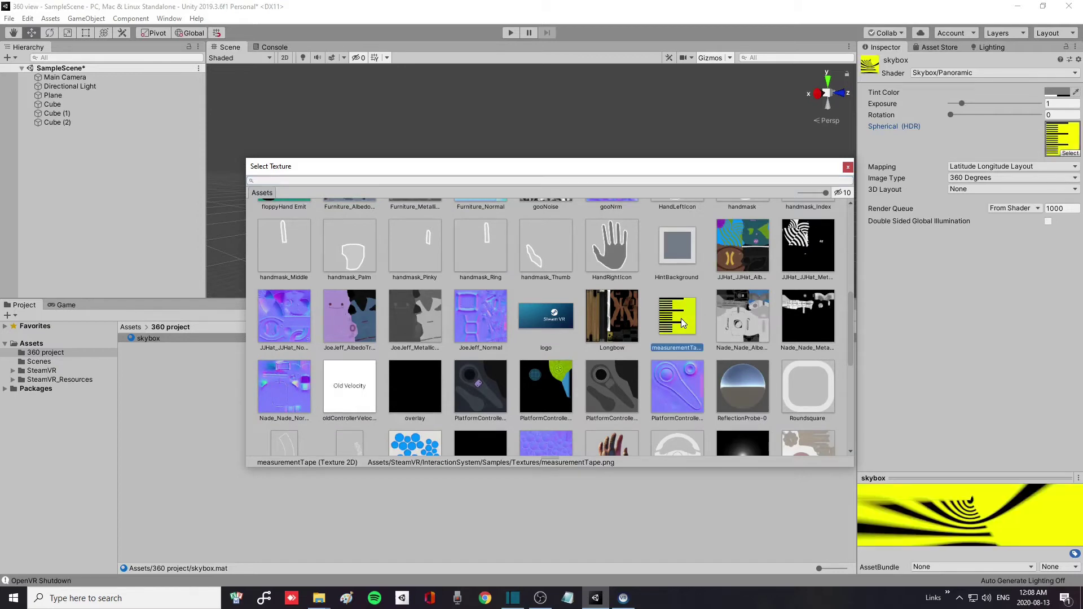
click(848, 166)
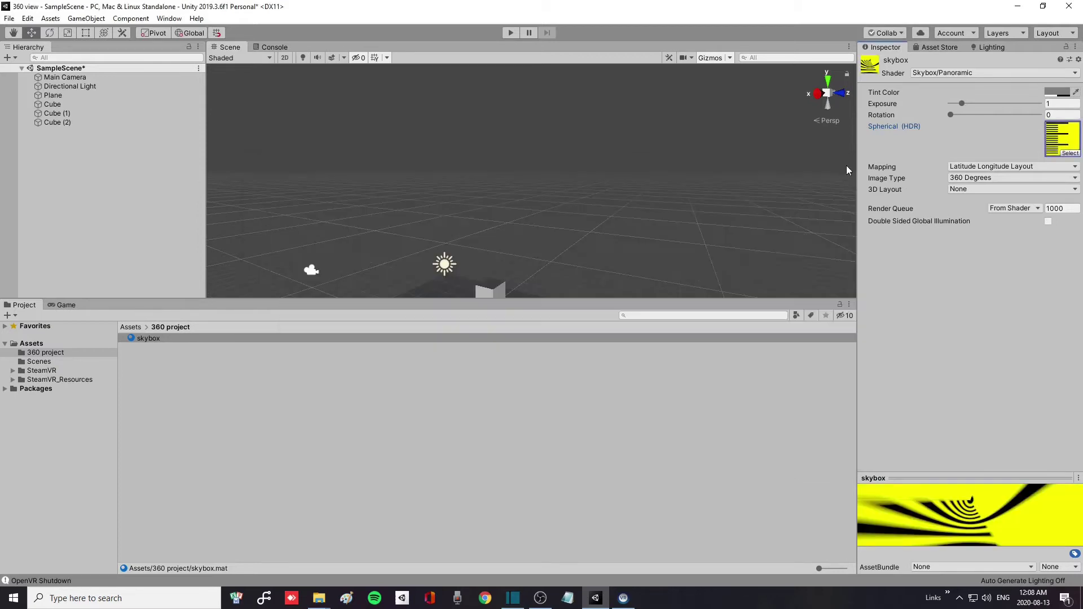
click(65, 306)
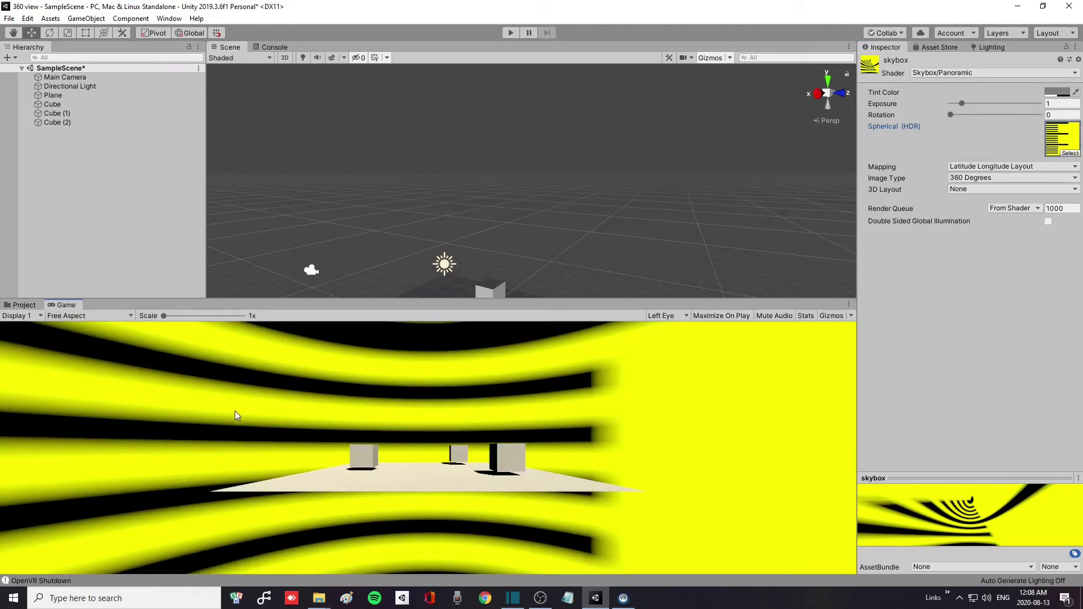
click(19, 306)
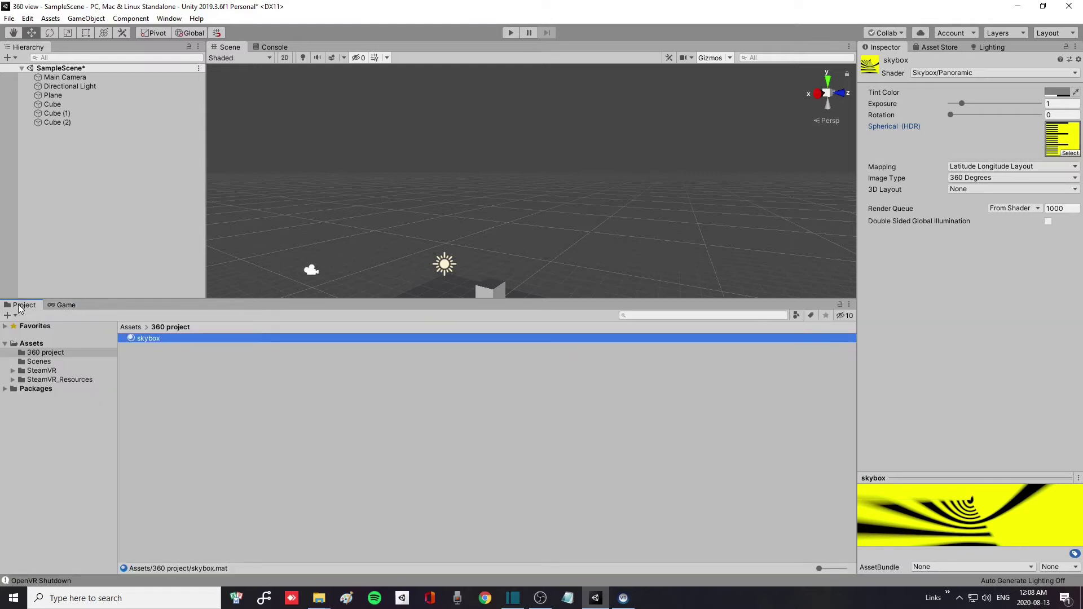
Step: Reset the skybox material's Spherical (HDR) texture to None and check the background in the Game view
click(177, 341)
click(1069, 154)
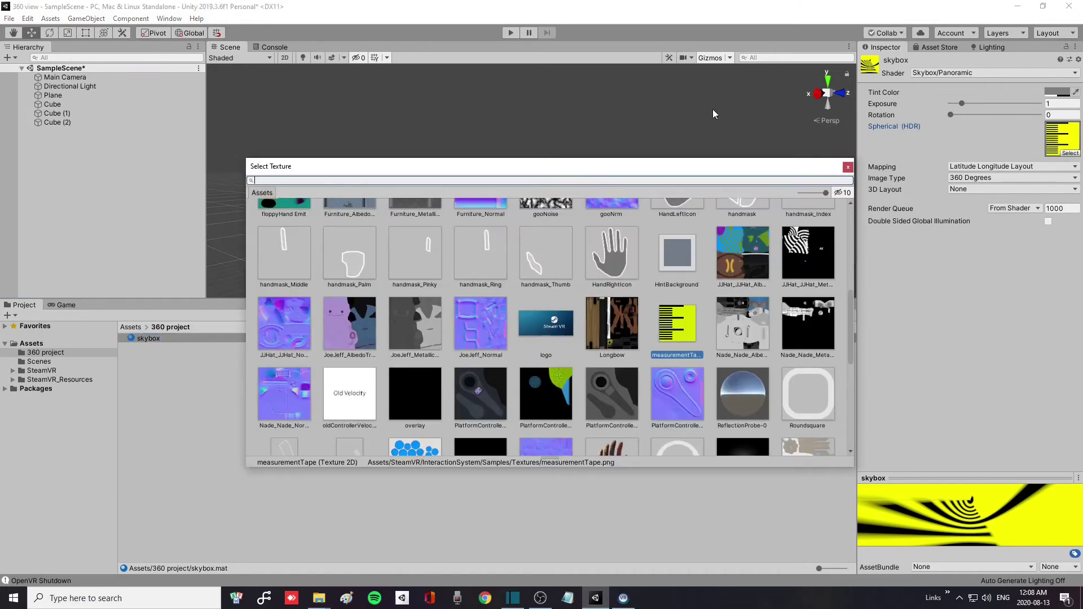
drag(853, 307, 852, 218)
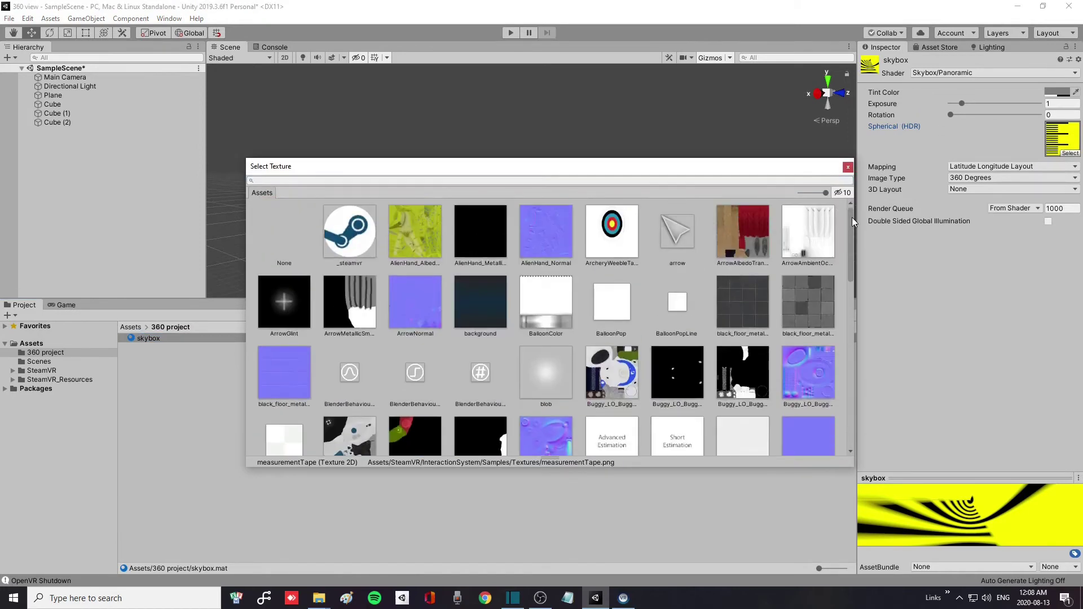
click(290, 243)
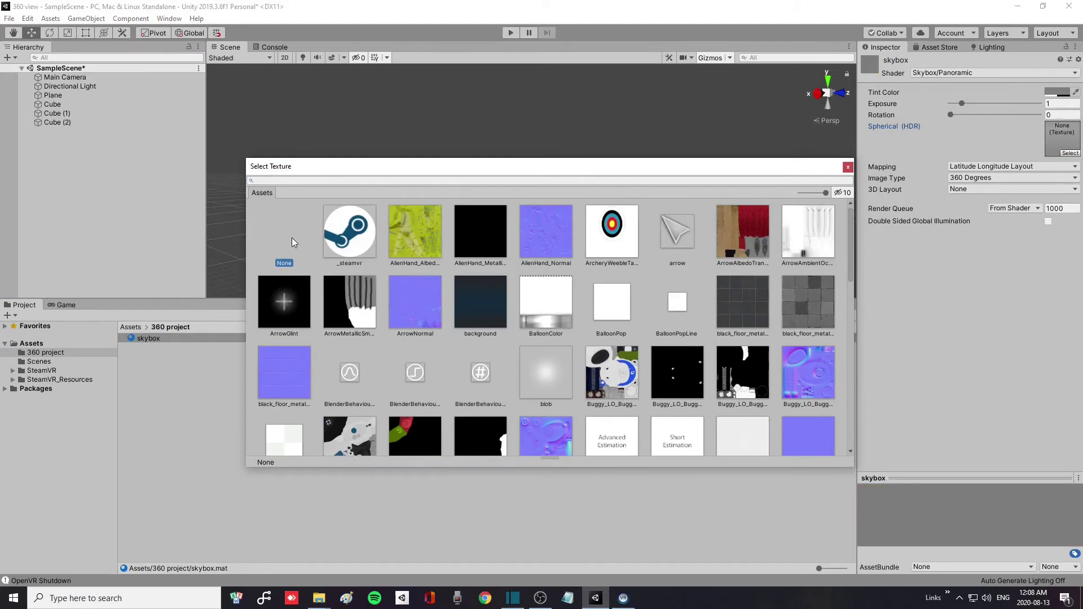
click(849, 167)
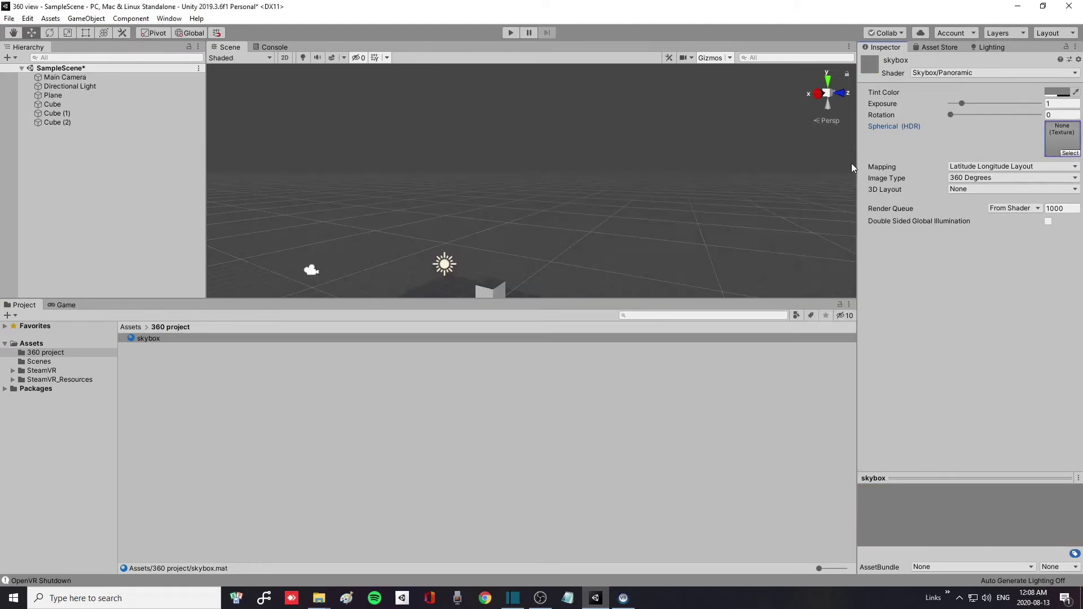
click(66, 305)
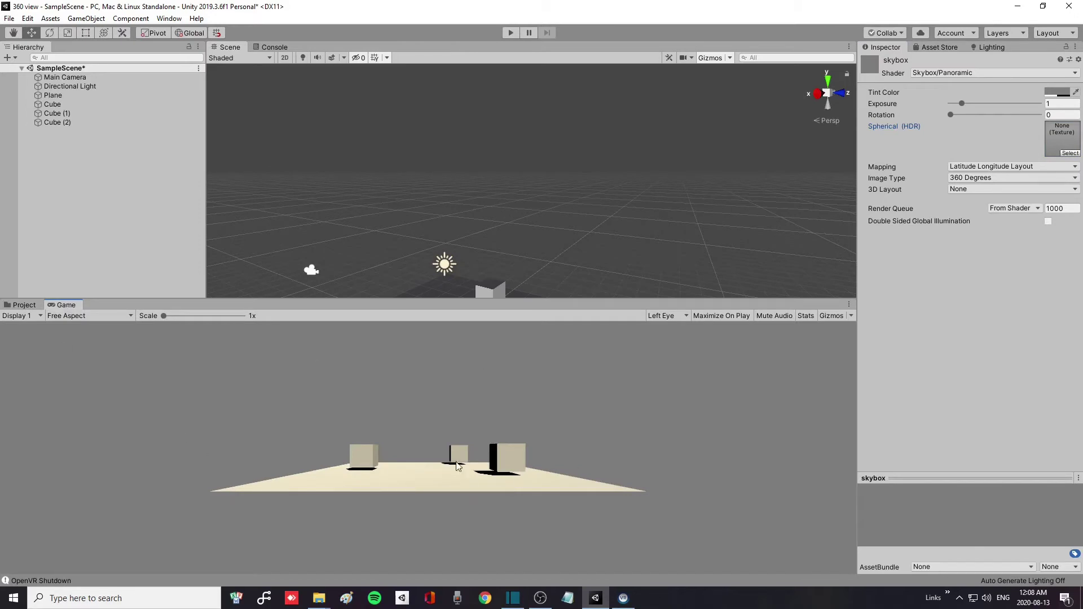
click(24, 308)
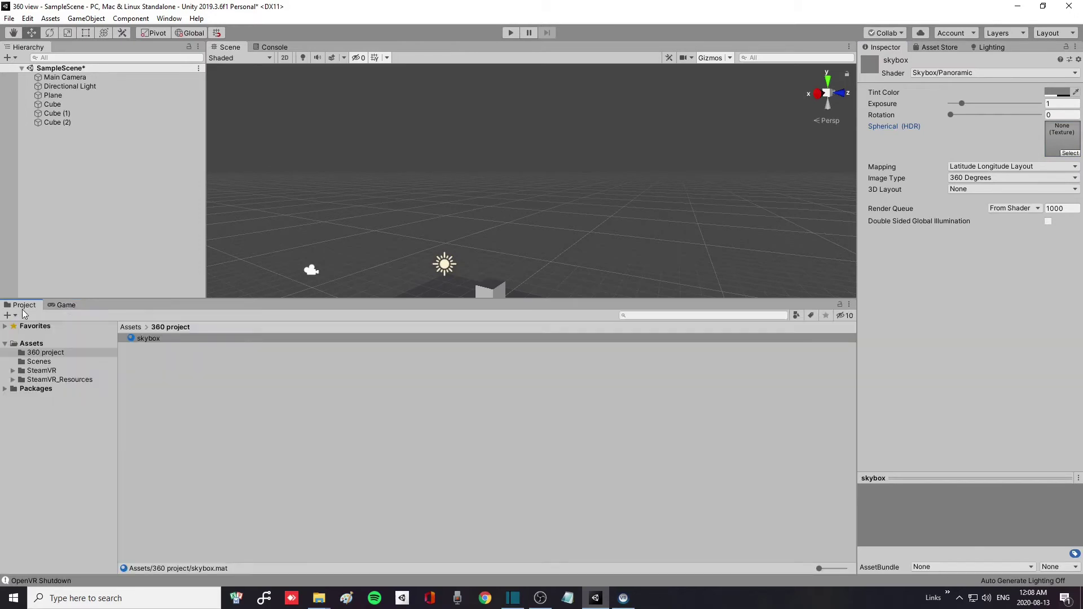
click(69, 307)
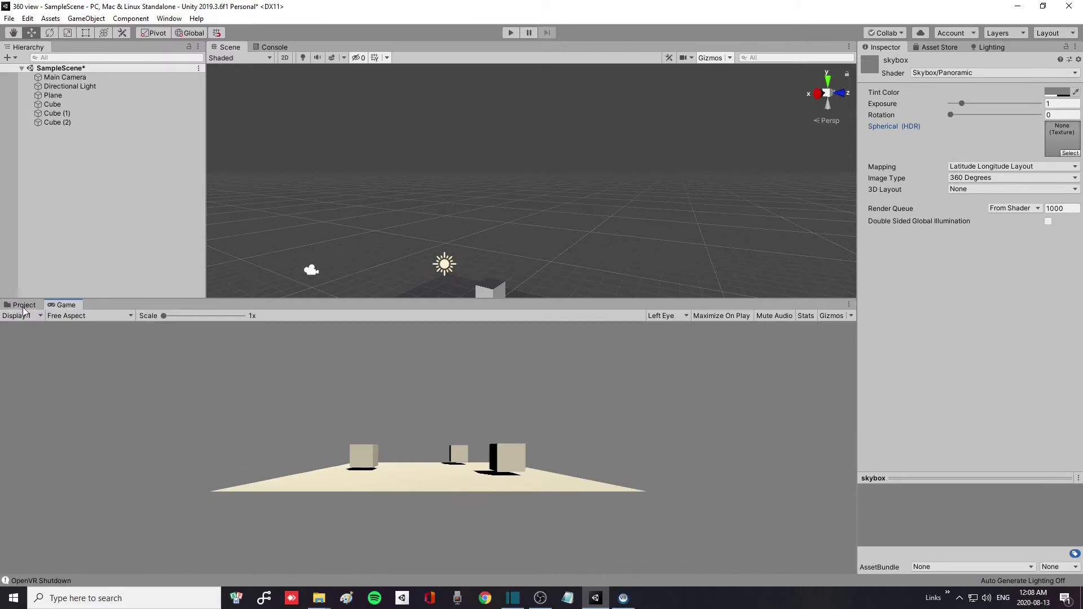
click(22, 308)
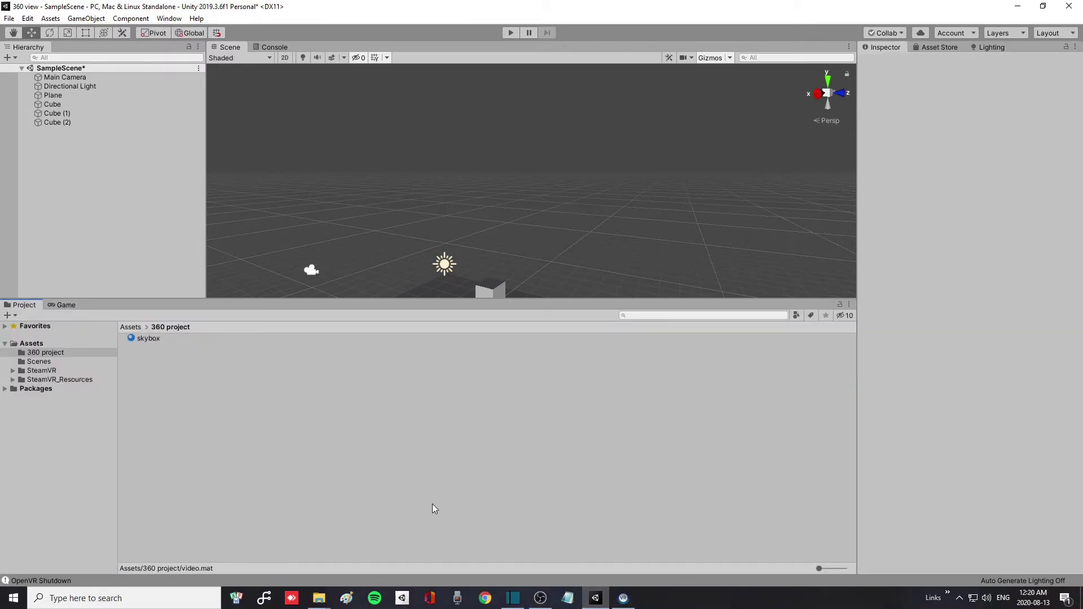
Step: Duplicate the skybox material and rename the copy "video background"
click(143, 340)
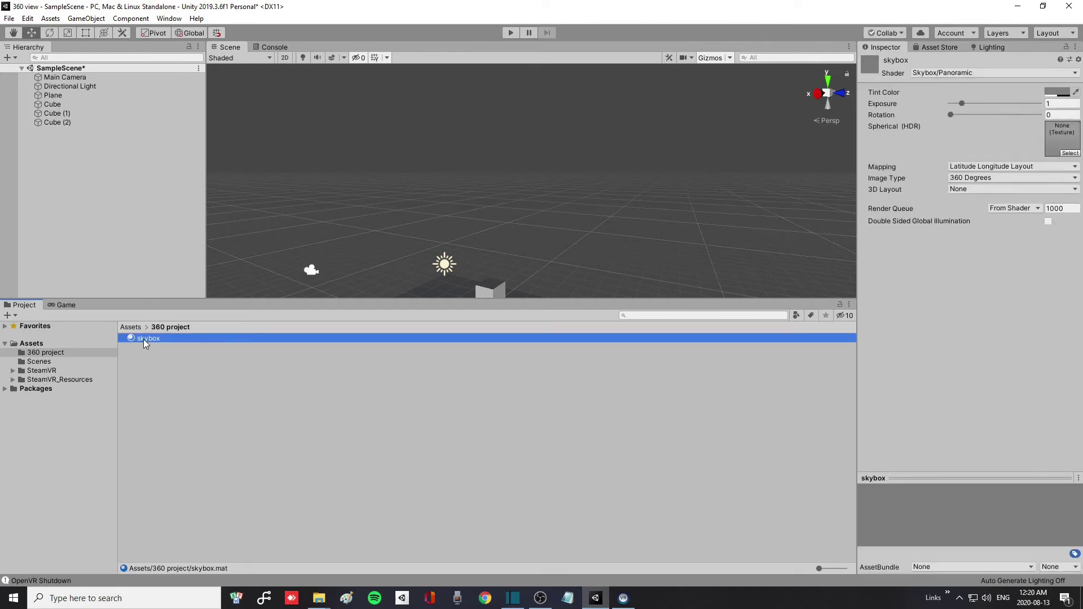
key(ctrl+d)
right_click(171, 340)
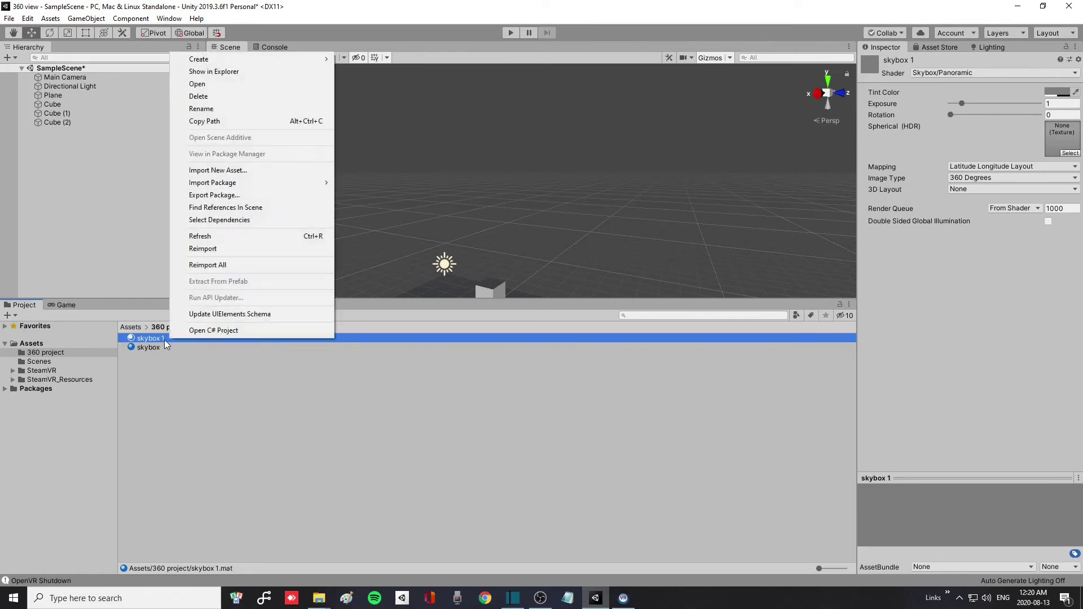
click(211, 109)
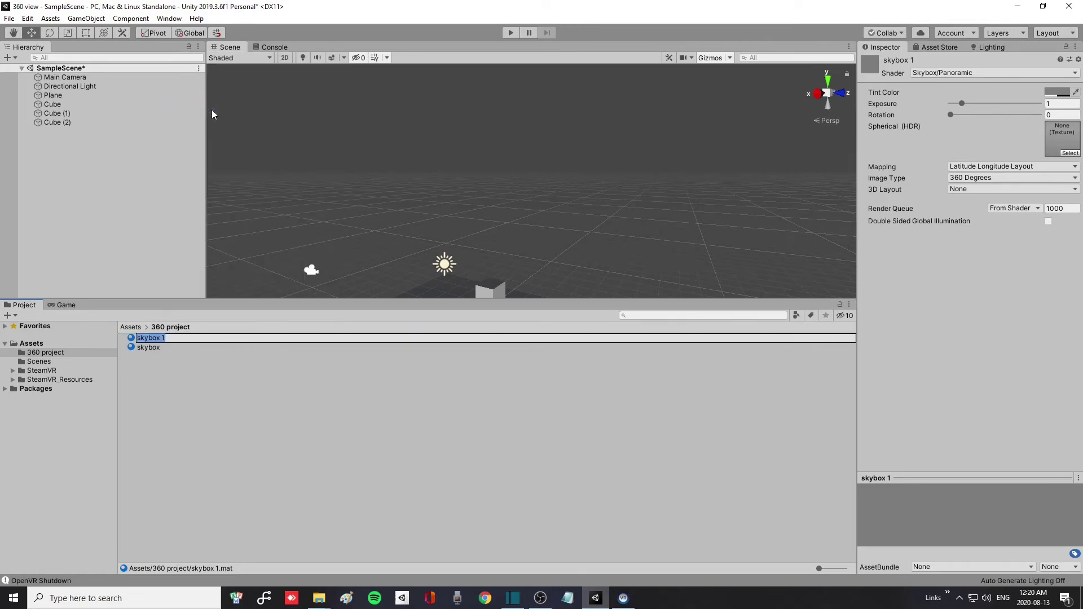
text(video background)
key(Return)
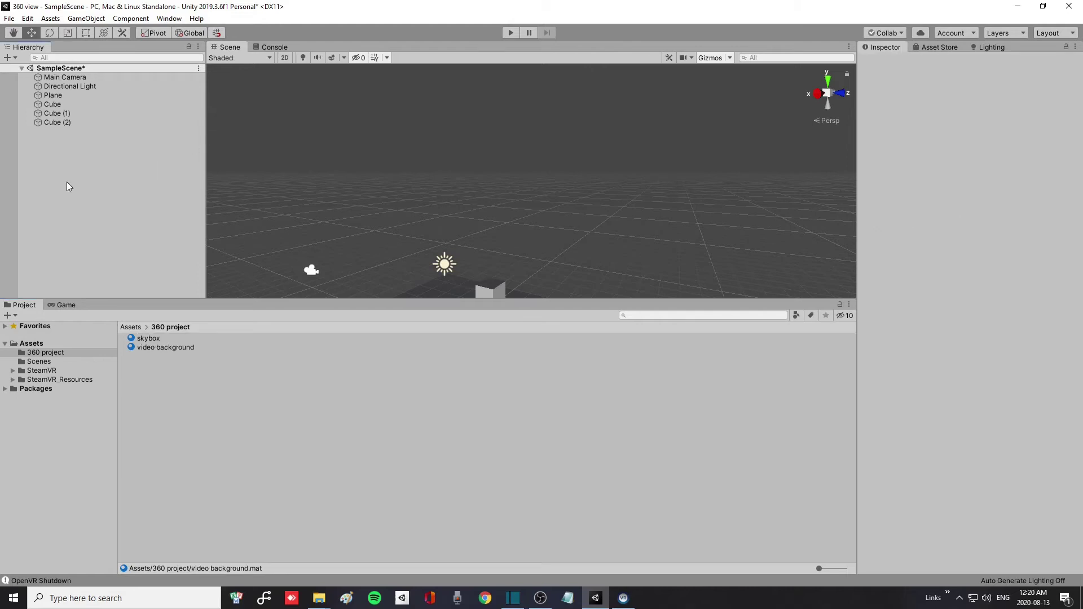
Step: Add a Video Player object to SampleScene
right_click(49, 154)
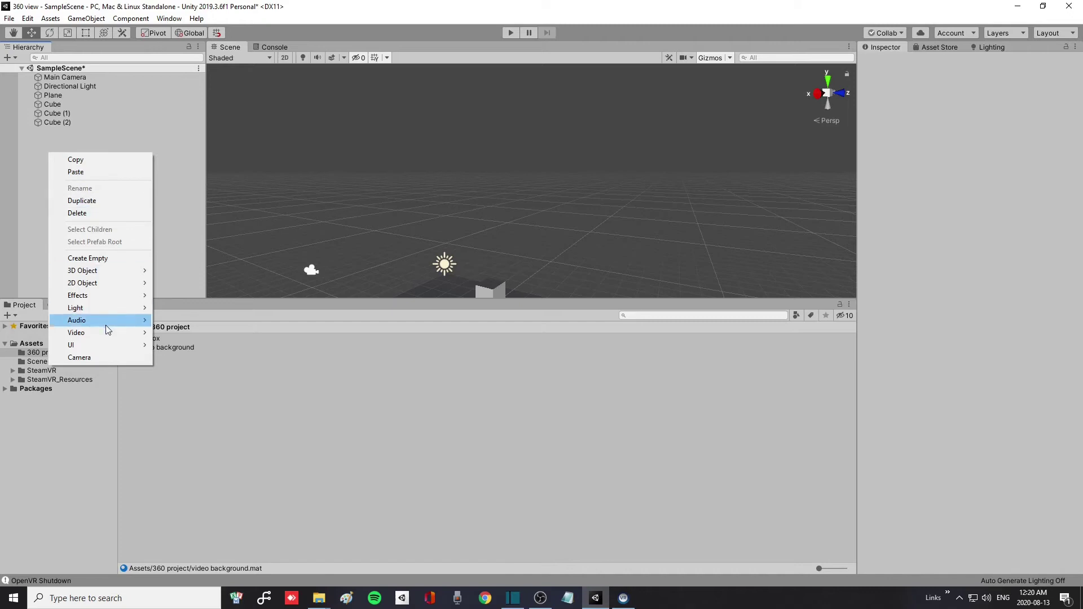
mouse_move(106, 333)
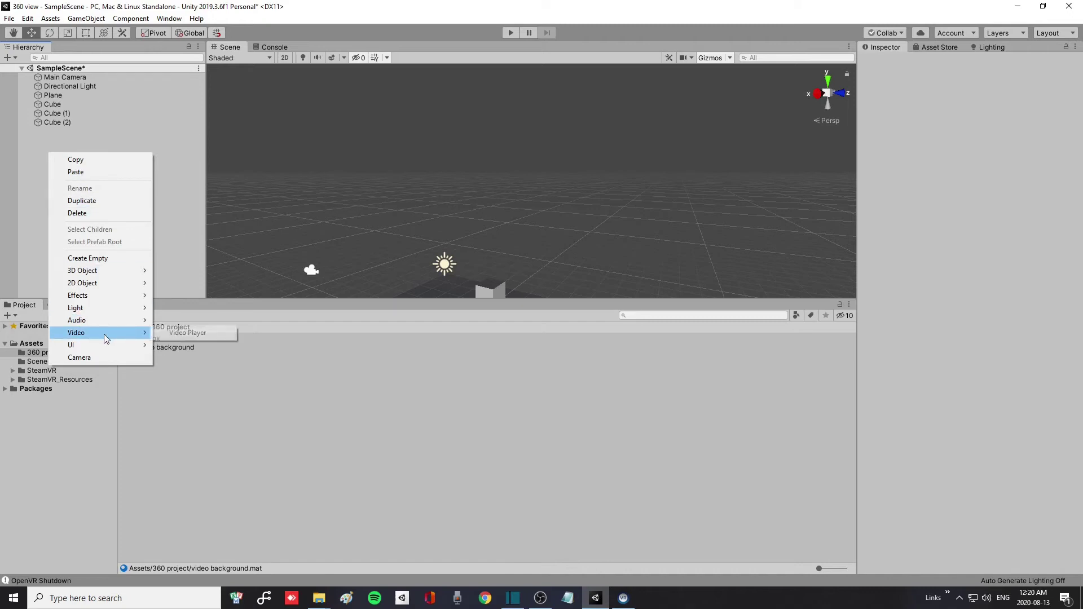
click(184, 333)
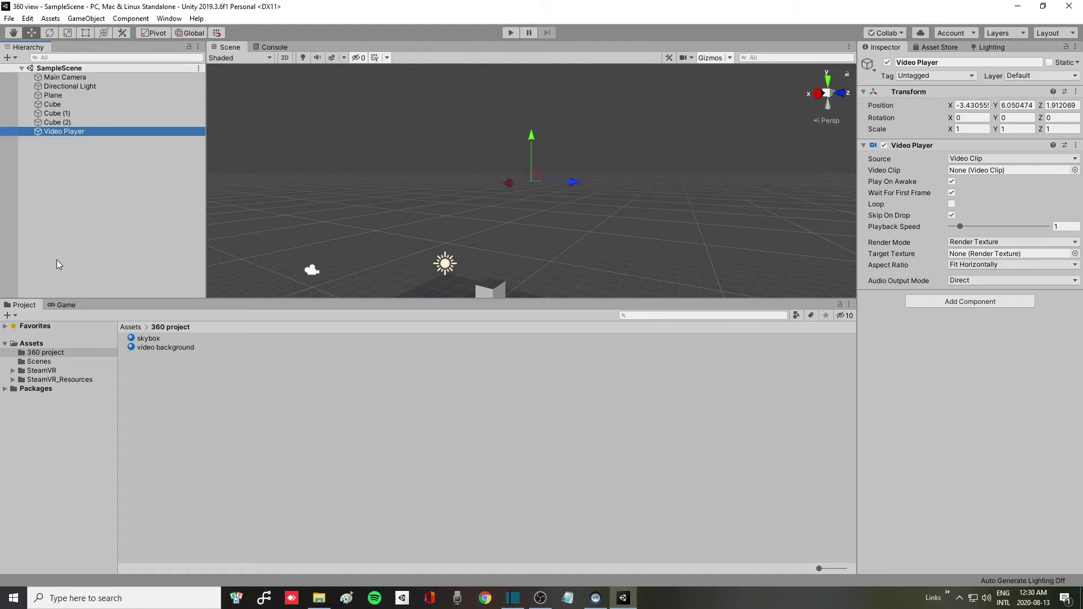
Step: Import the London On Tower Bridge 360 video from the 360 vids folder into the project's 360 project folder
click(318, 598)
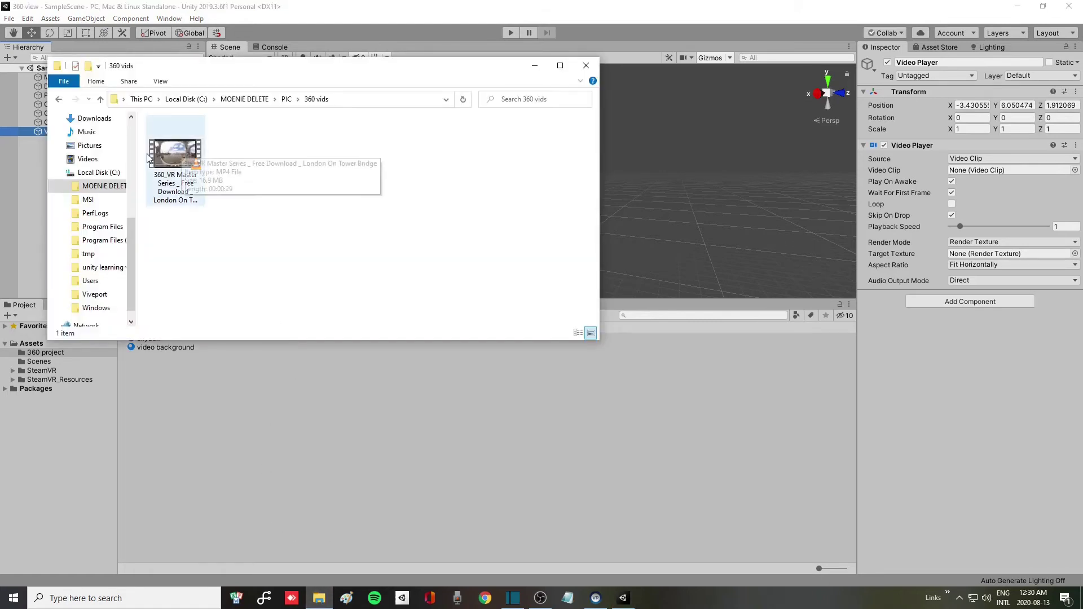
drag(167, 148, 316, 458)
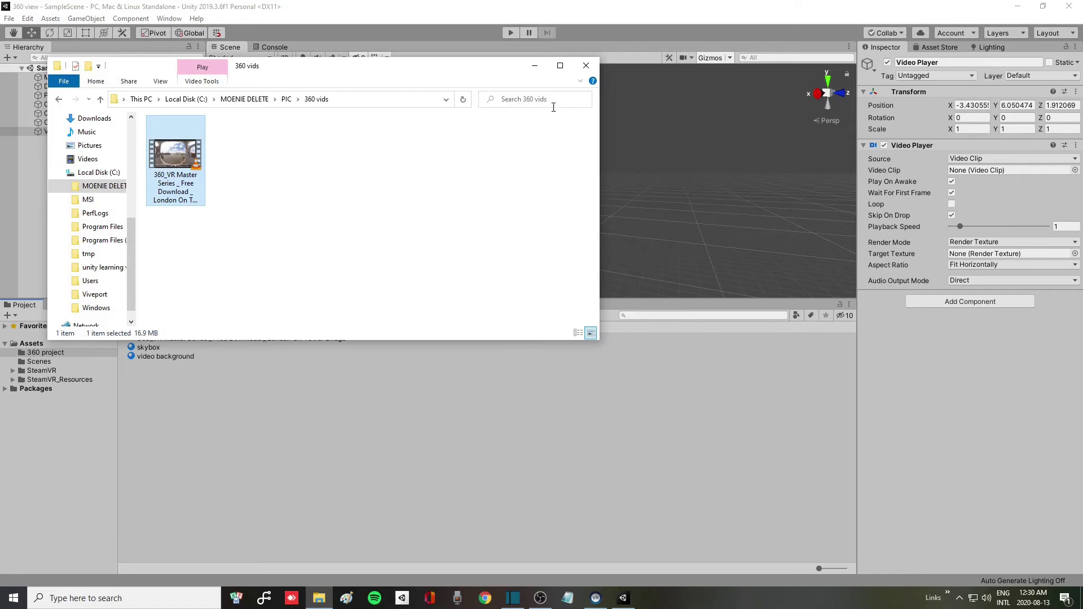
click(535, 66)
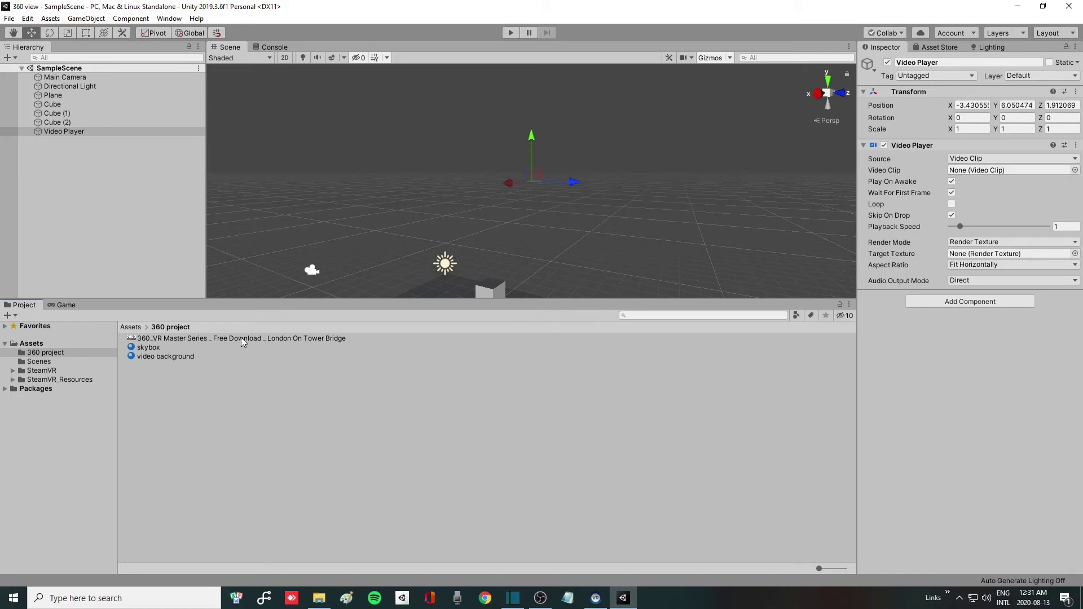
Step: Assign the London On Tower Bridge clip to the Video Player, enable Loop, and keep Render Mode on Render Texture
drag(241, 337, 965, 174)
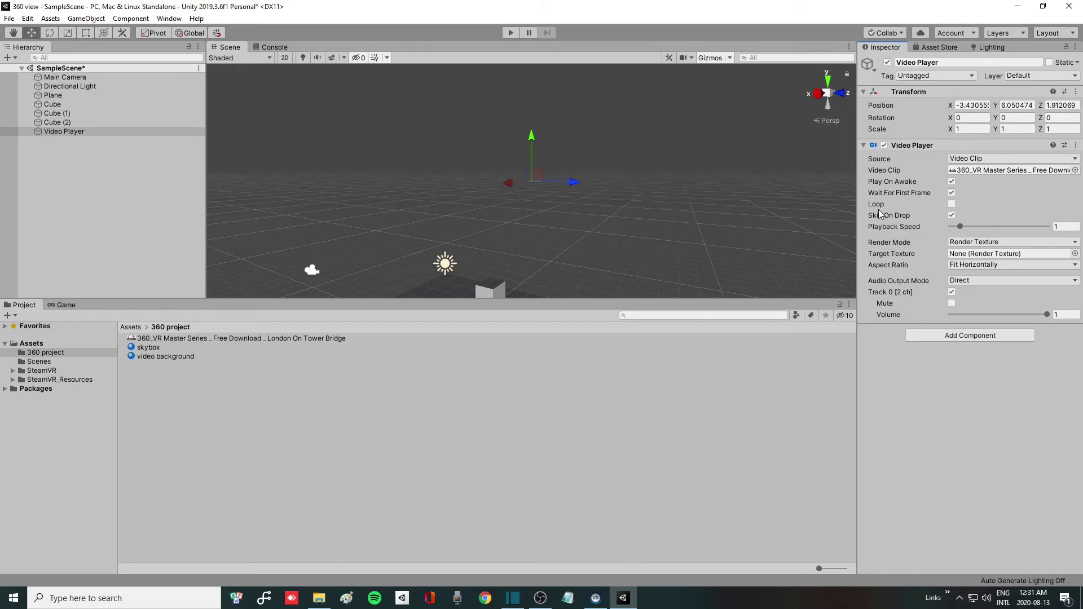
click(951, 205)
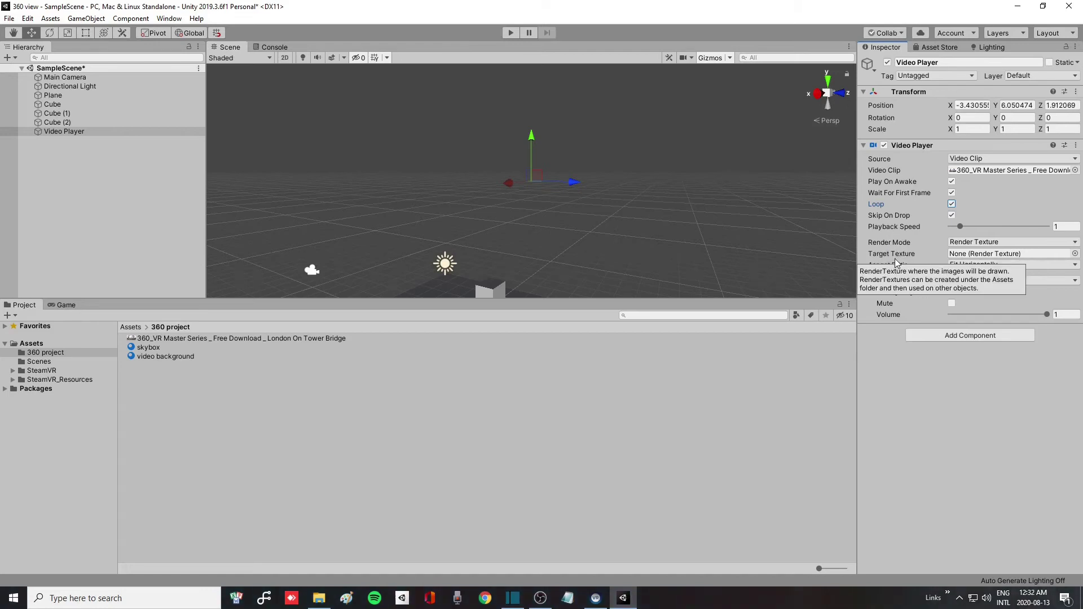
click(1074, 243)
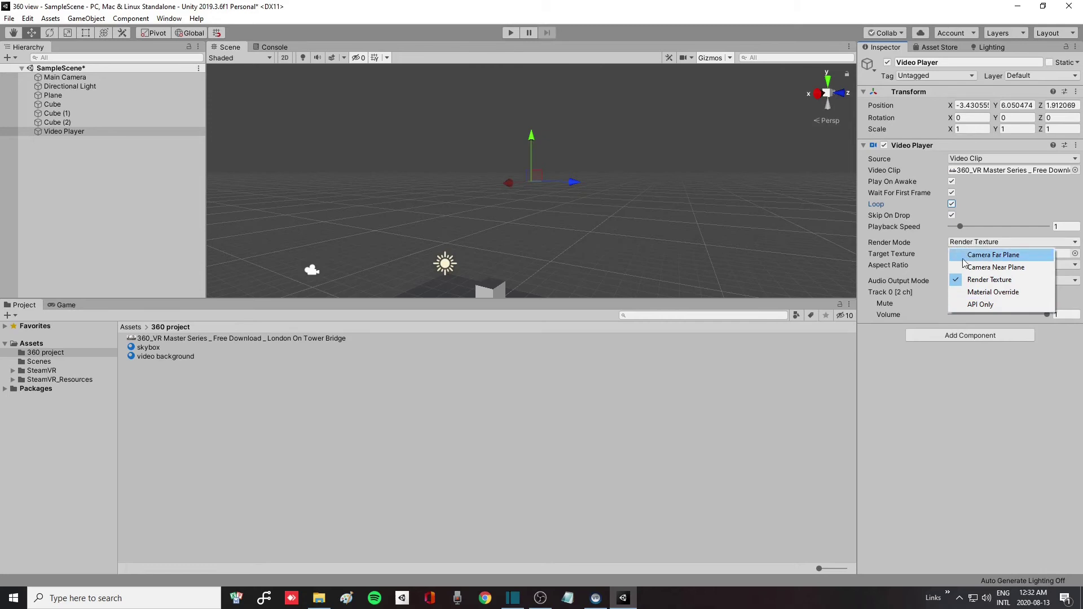
click(988, 280)
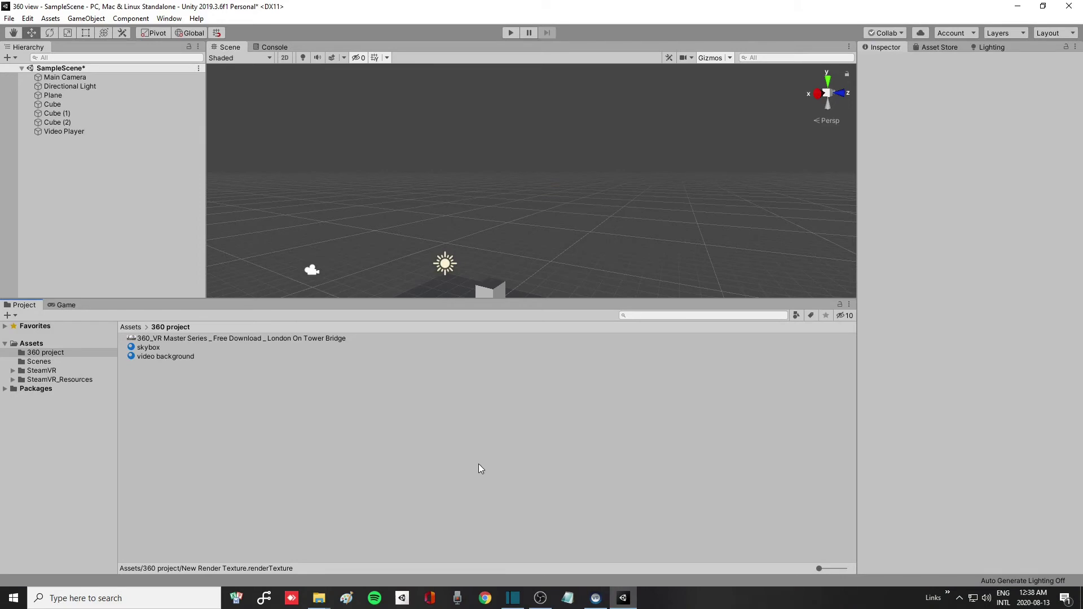
Step: Create a render texture with its default name in the 360 project folder
right_click(173, 392)
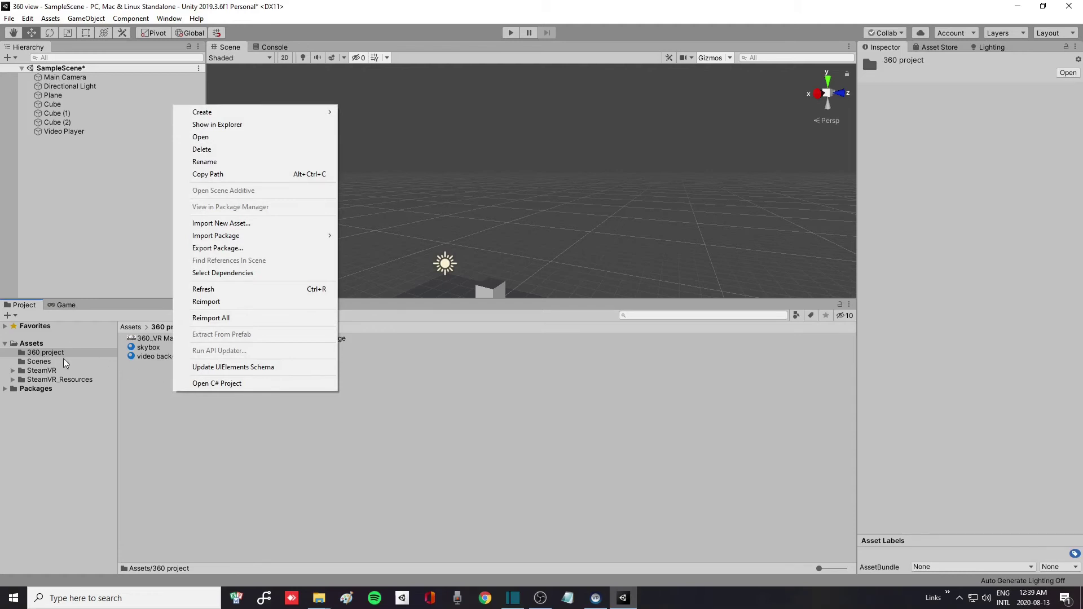
mouse_move(261, 117)
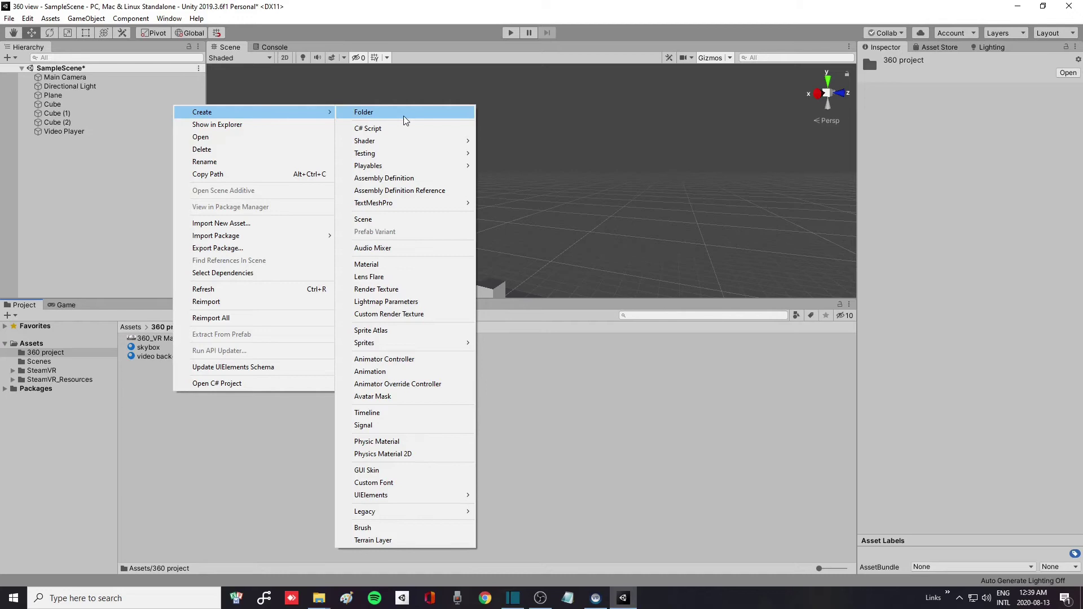
click(411, 290)
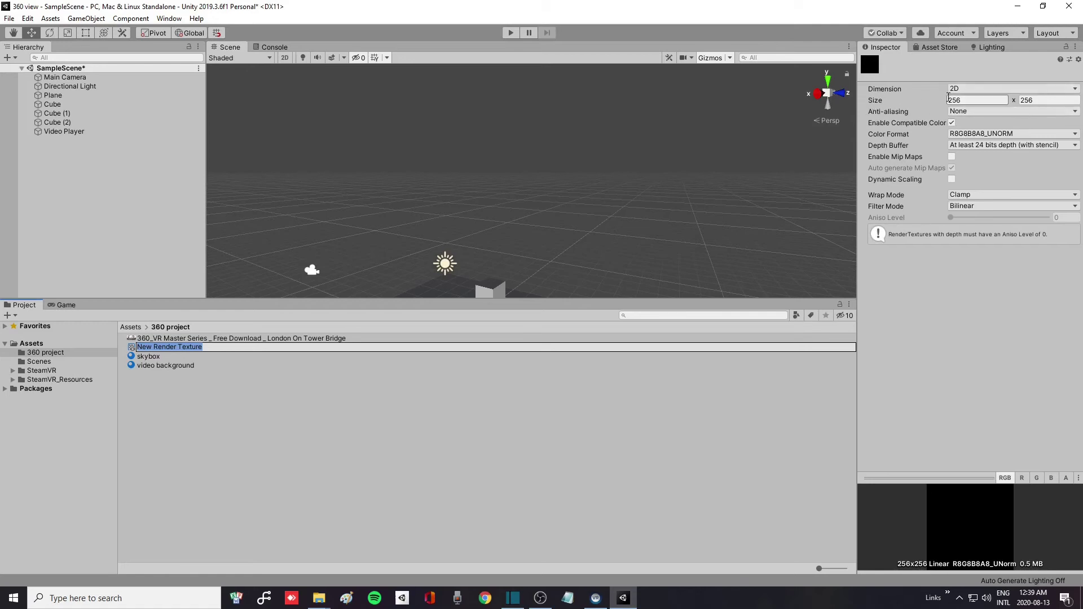
click(1024, 101)
click(414, 432)
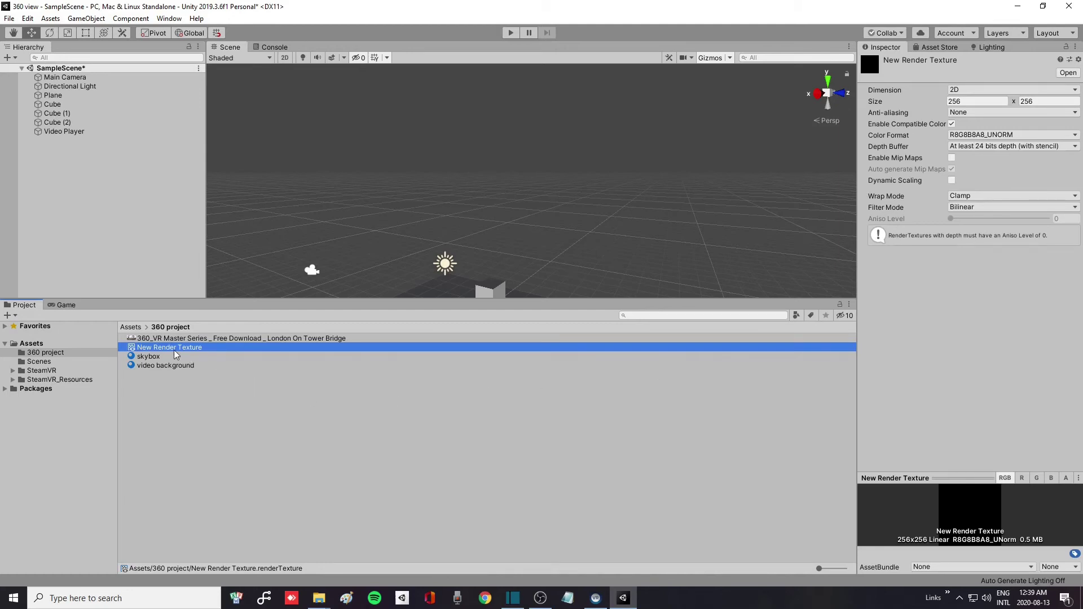
Step: Show the Source Info of the London On Tower Bridge clip to check its pixel dimensions
click(228, 339)
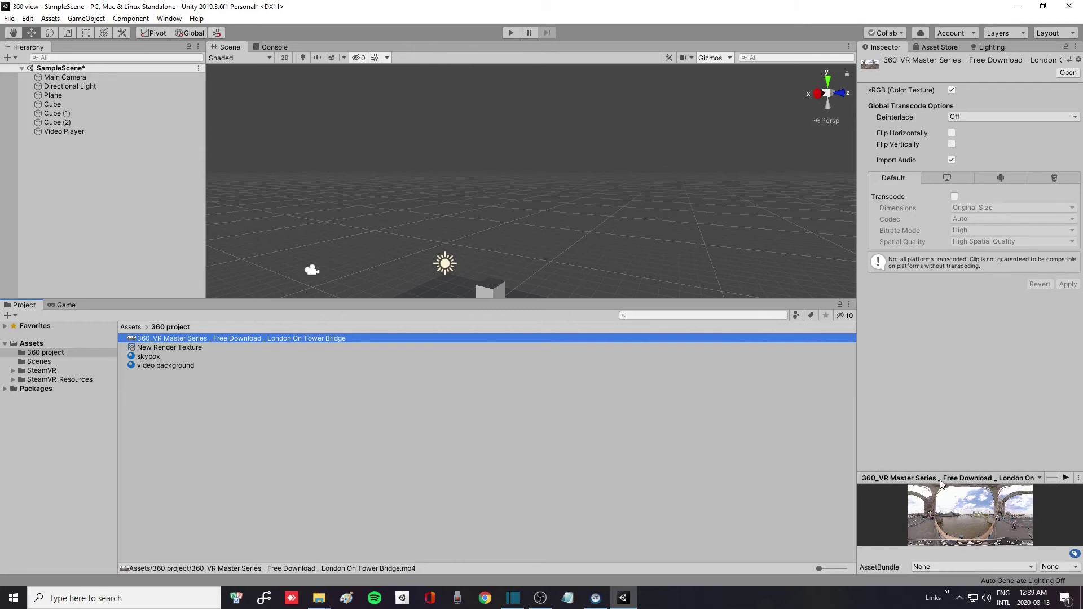
click(1039, 479)
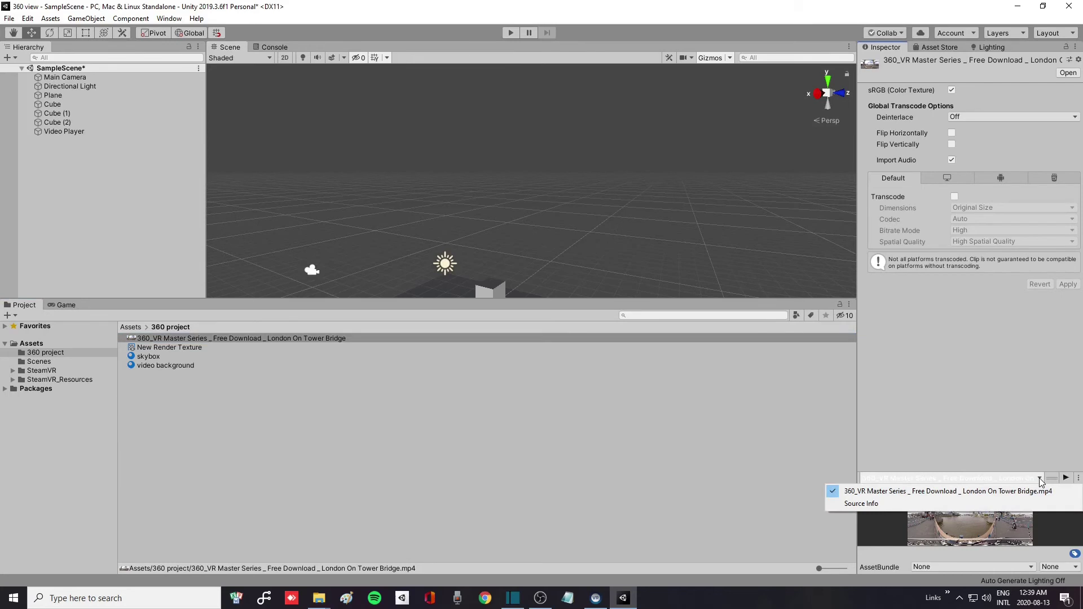
click(866, 504)
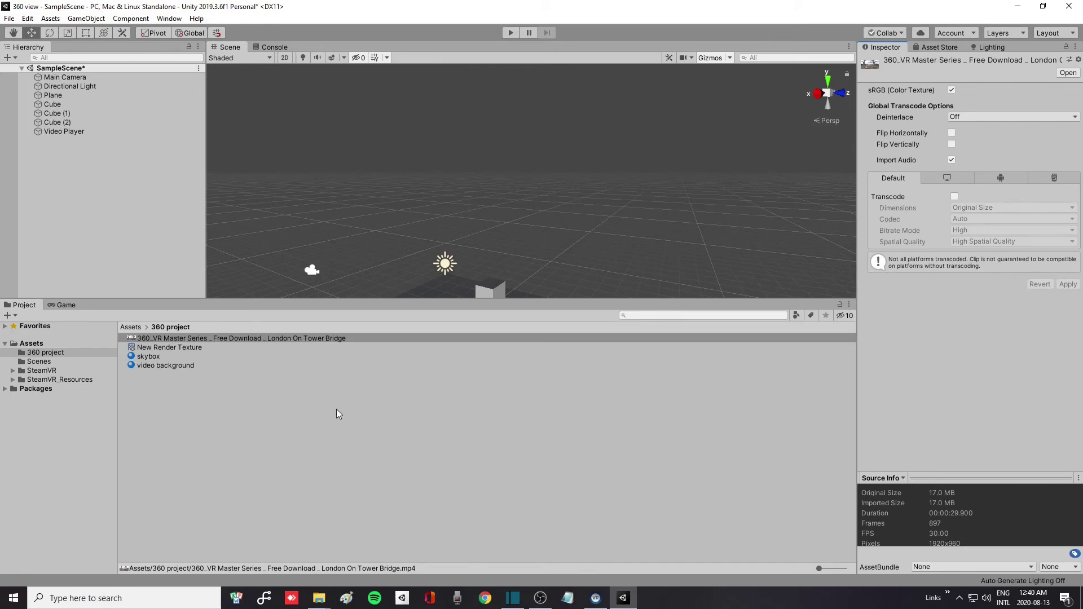
Step: Set the new render texture's size to 1920 x 960
click(185, 347)
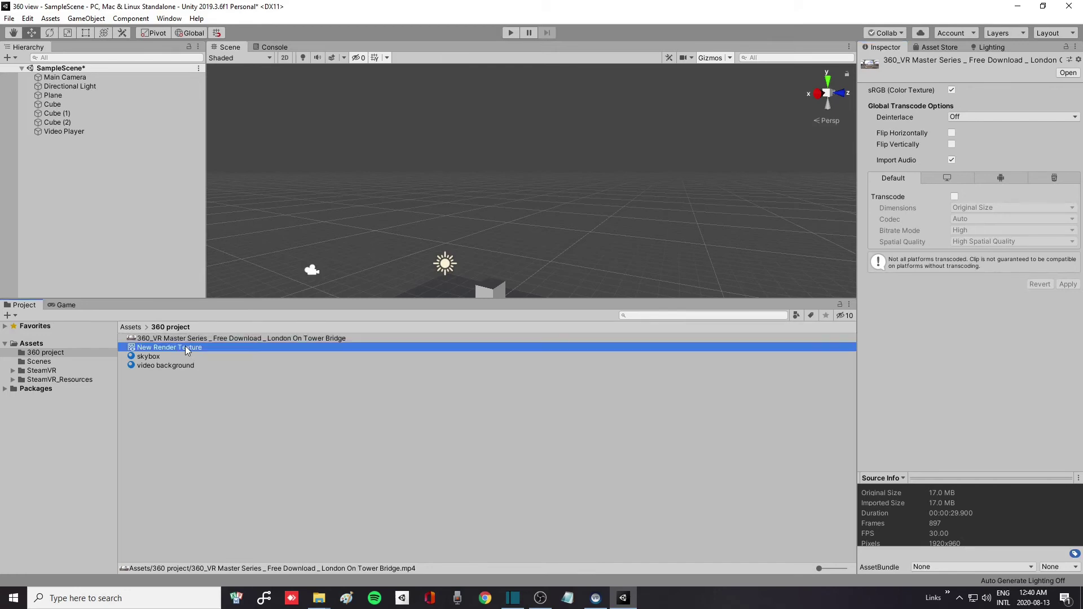
click(968, 101)
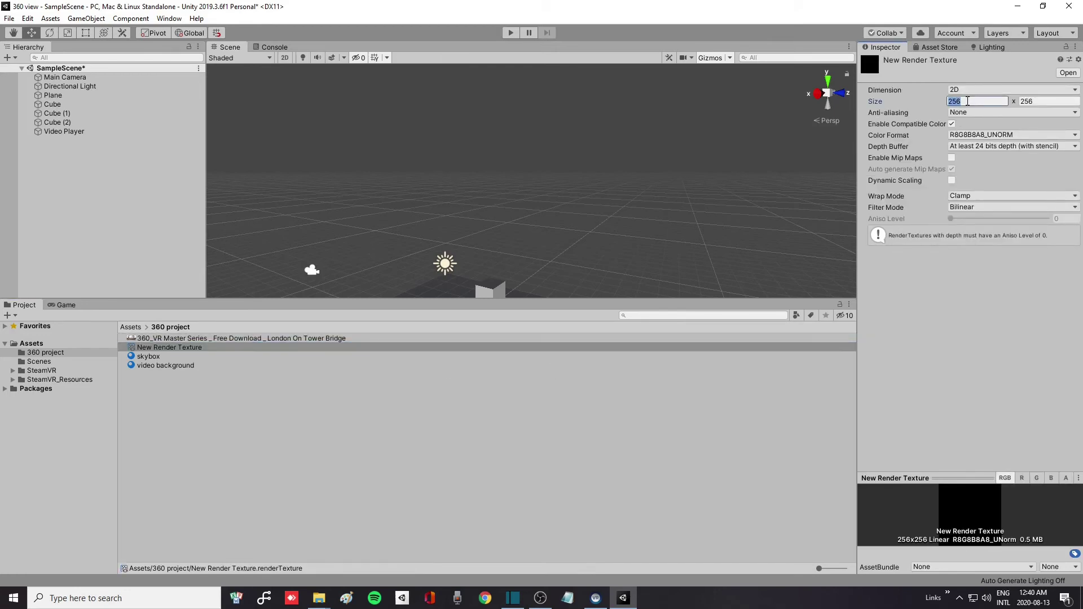
text(1920)
click(1038, 101)
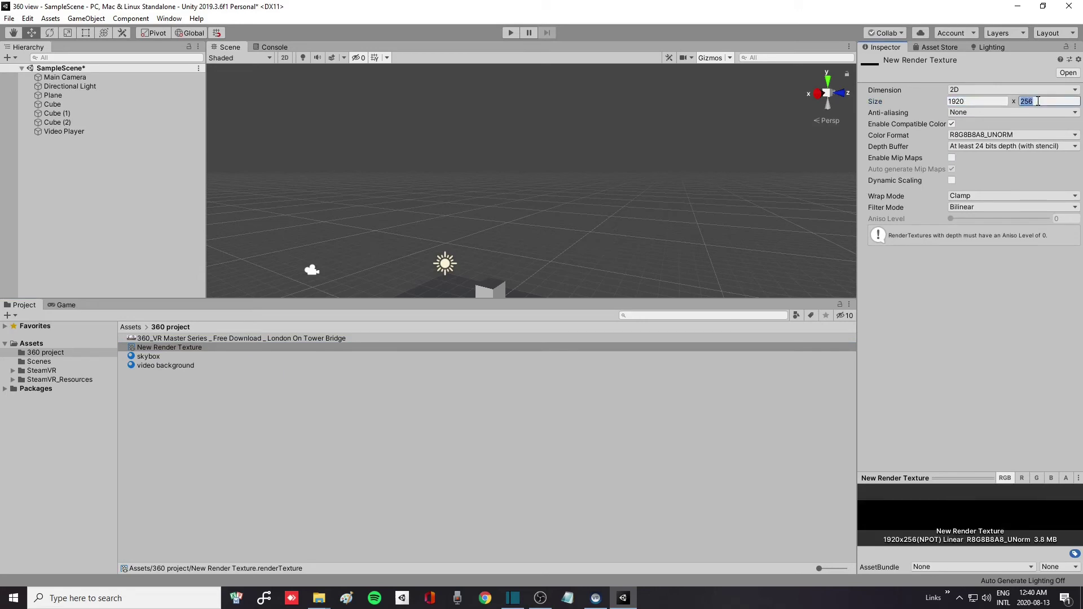
text(960)
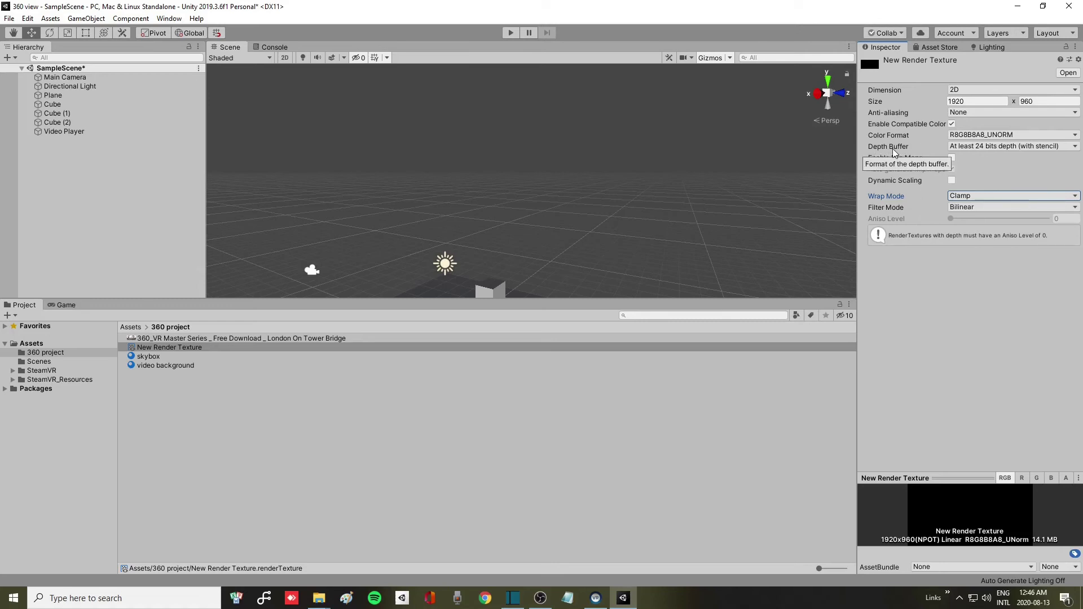
Step: Set the render texture to No depth buffer and its Wrap Mode to Per-axis with Repeat on the U axis
click(1075, 146)
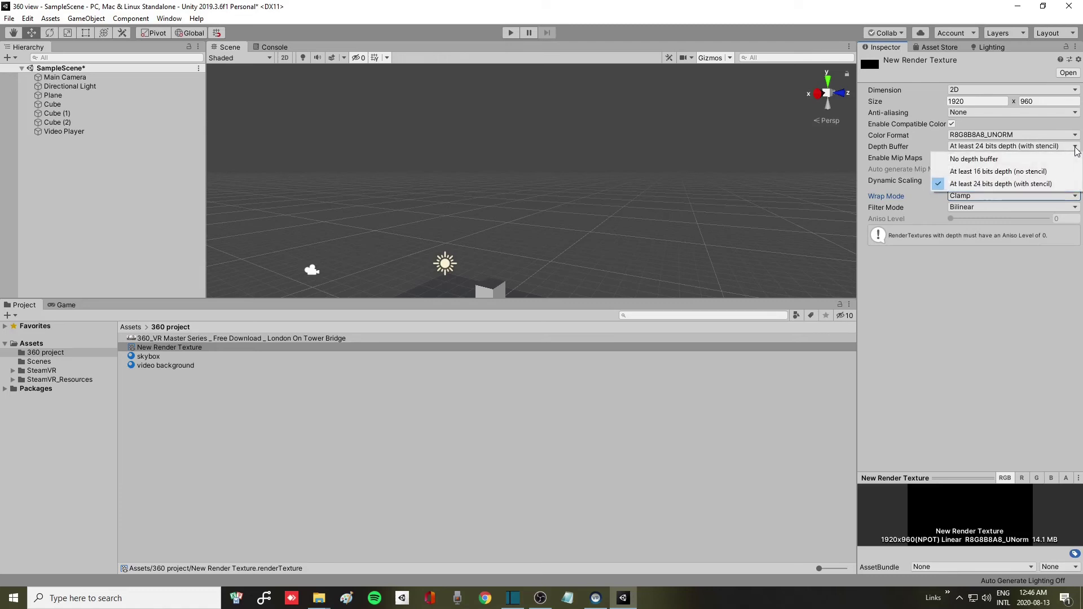
click(975, 159)
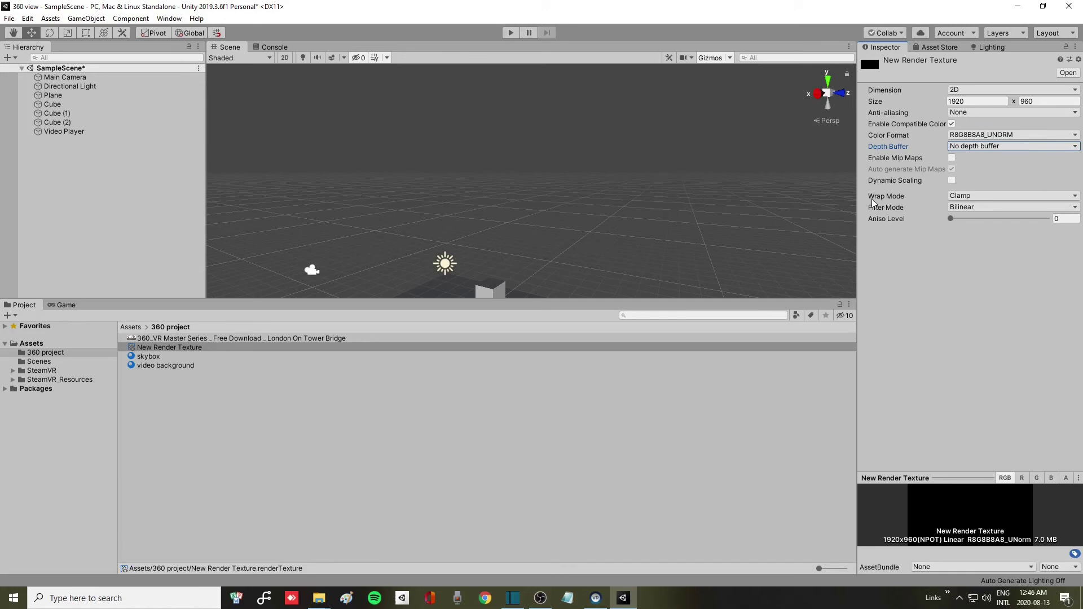
click(1075, 197)
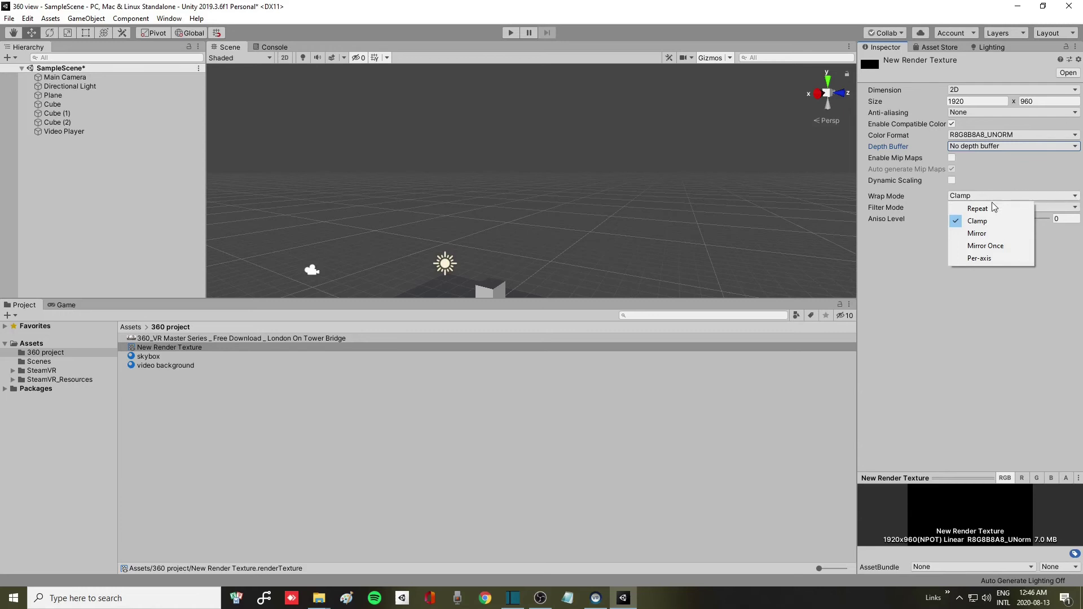
click(981, 259)
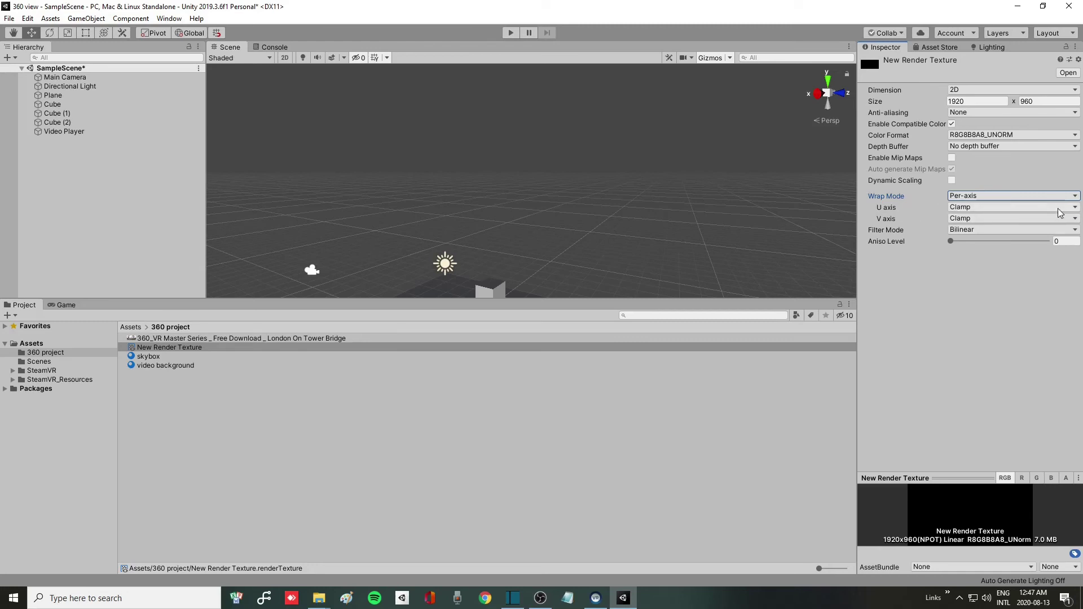
click(1076, 208)
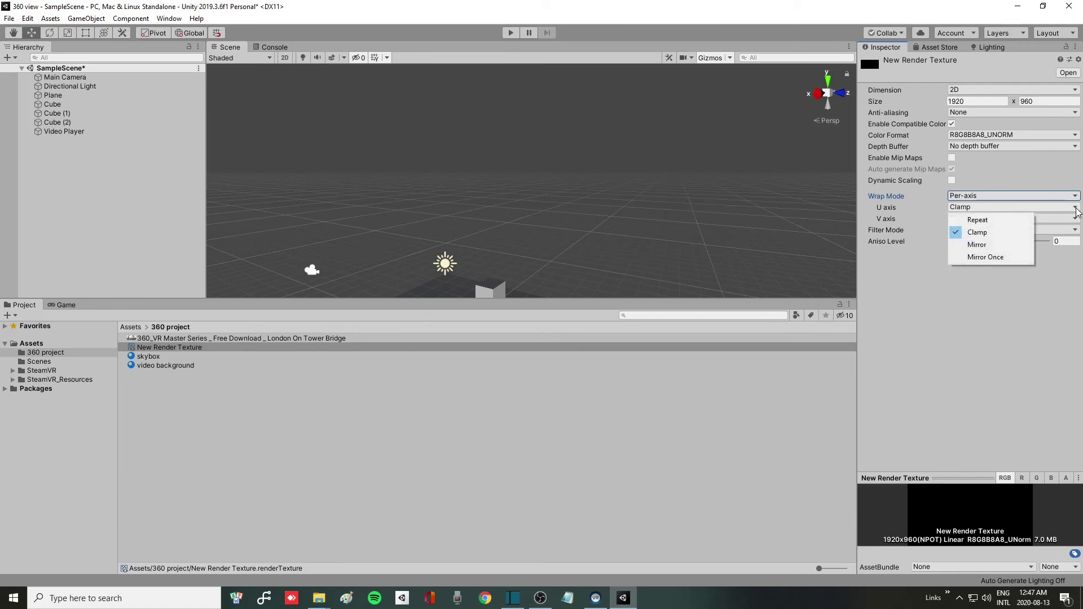
click(982, 224)
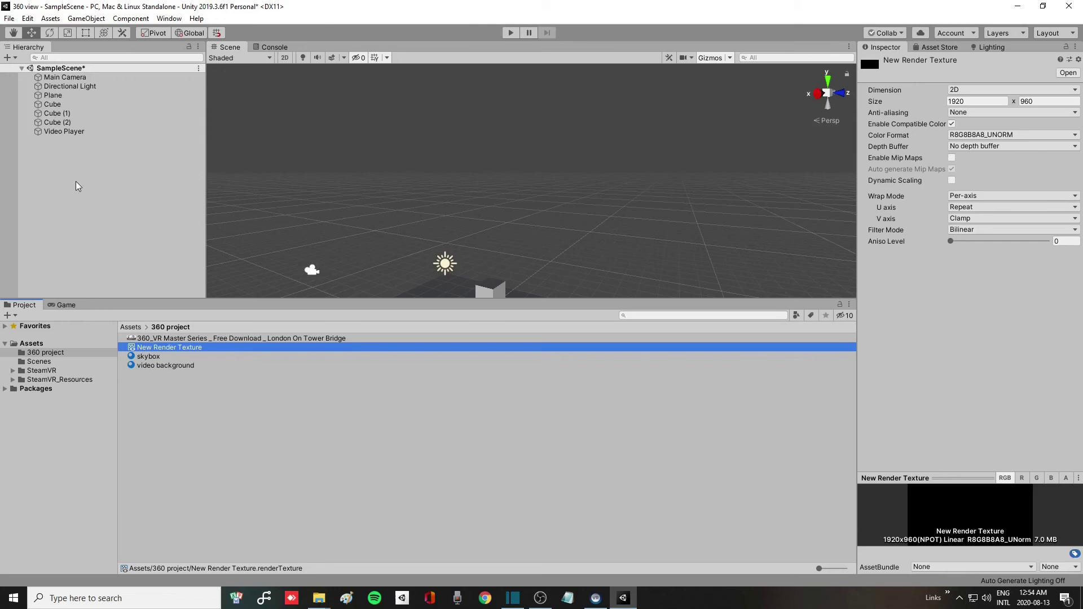
Step: Assign New Render Texture as the Video Player's Target Texture
click(62, 133)
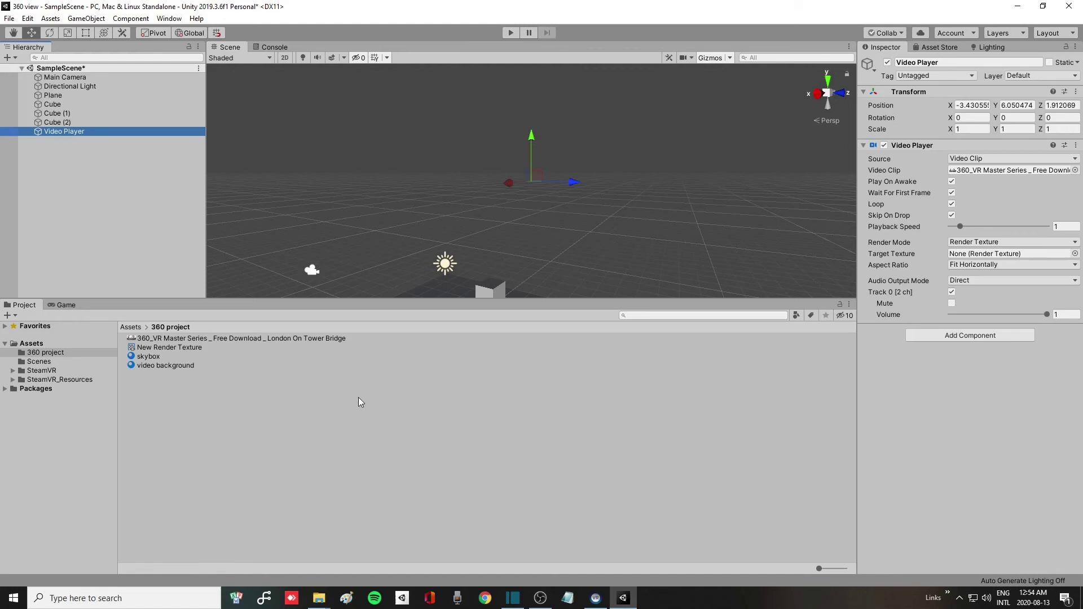
click(161, 347)
drag(161, 347, 966, 258)
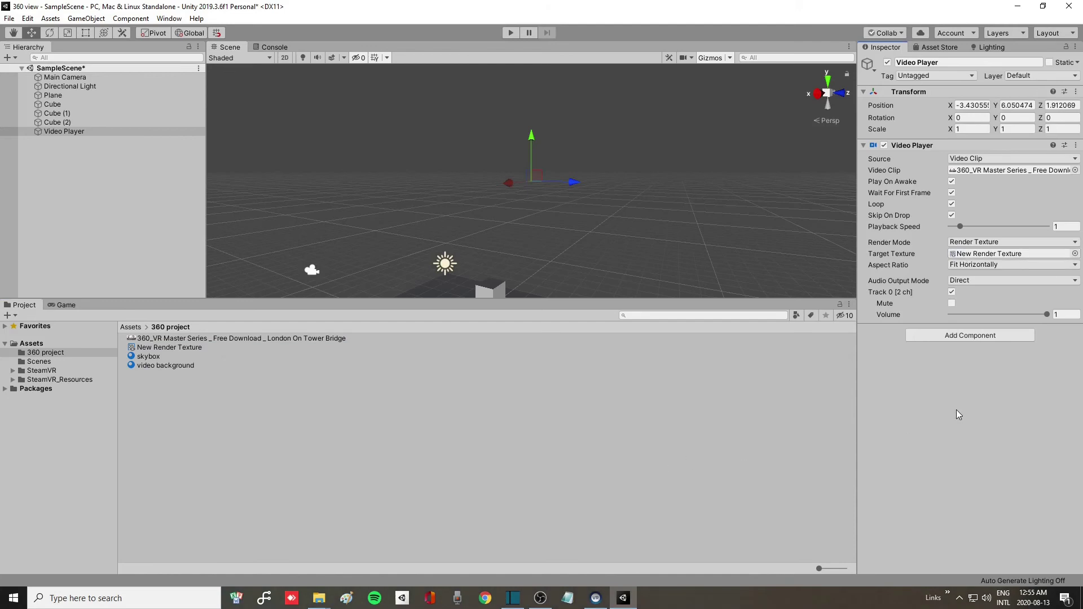
Step: Assign the video background material as the scene's Skybox Material in the lighting settings
click(986, 46)
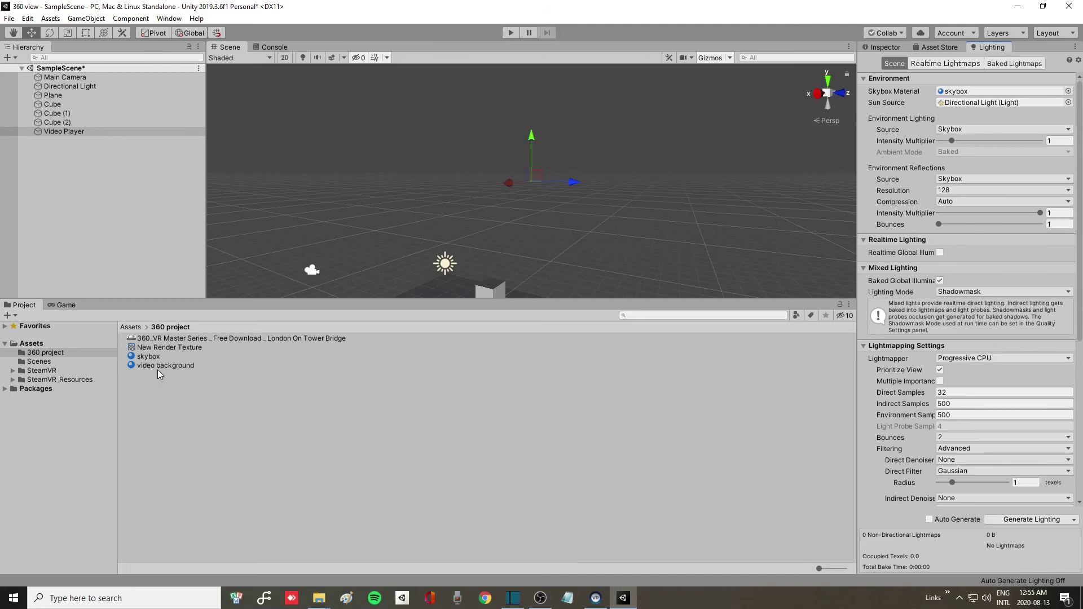
drag(153, 370, 981, 90)
drag(956, 146, 965, 96)
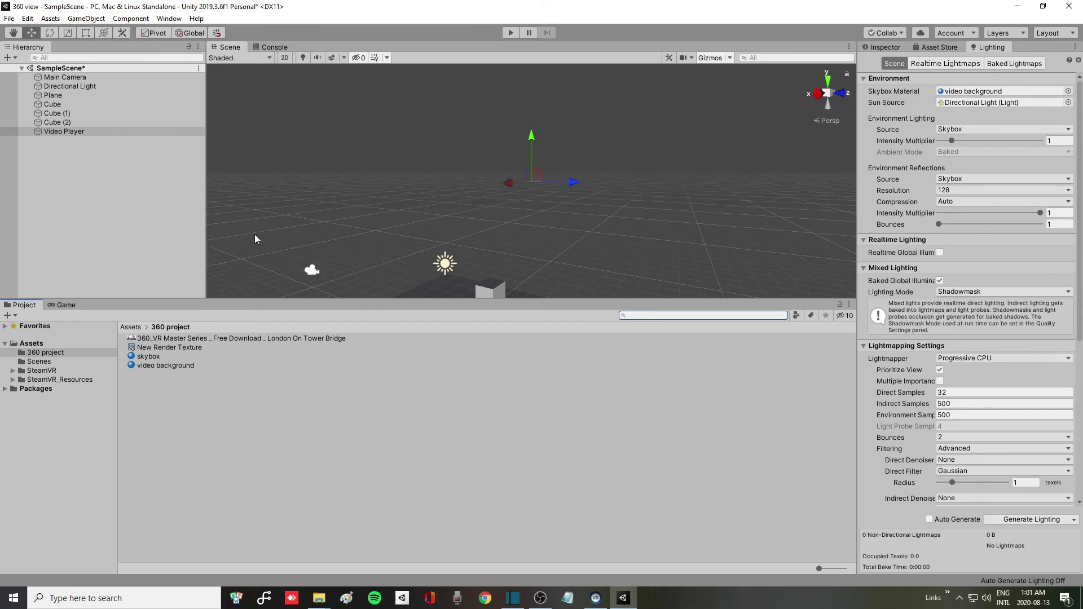
Step: Delete the Main Camera from SampleScene
click(60, 79)
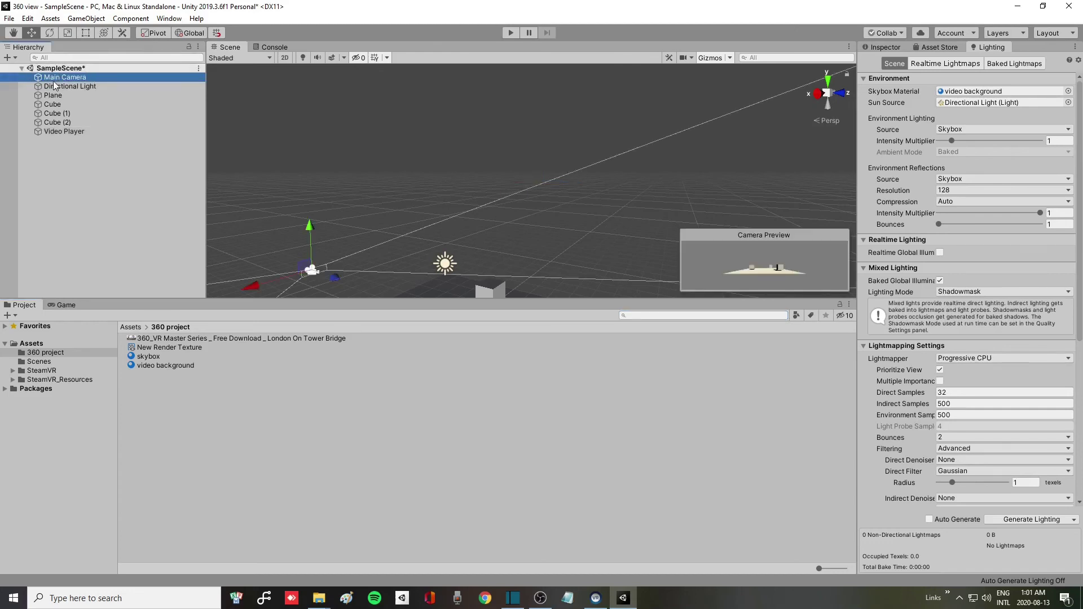
right_click(52, 78)
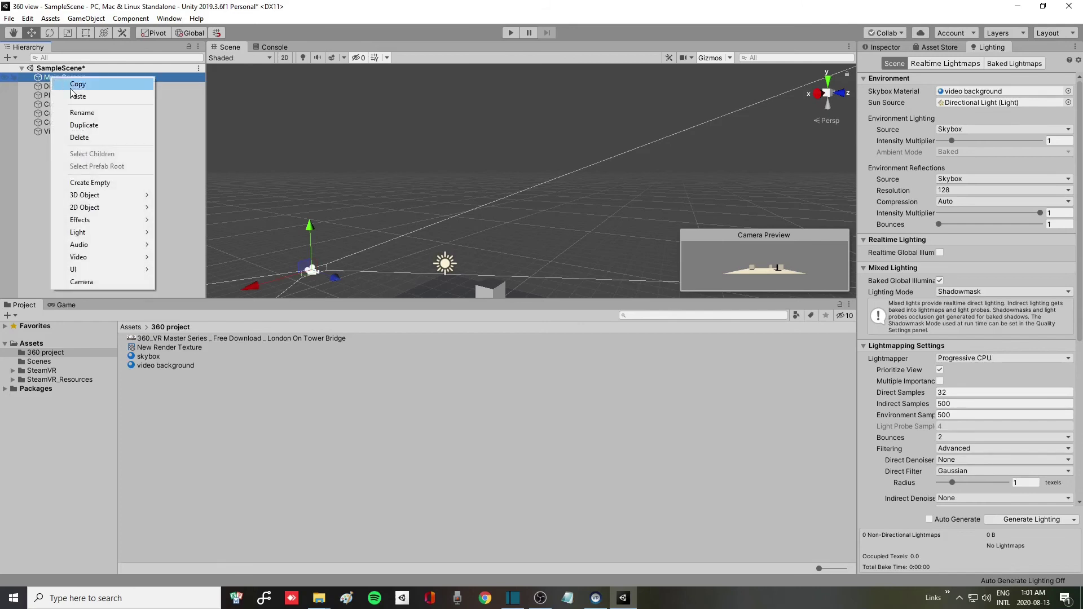
click(83, 138)
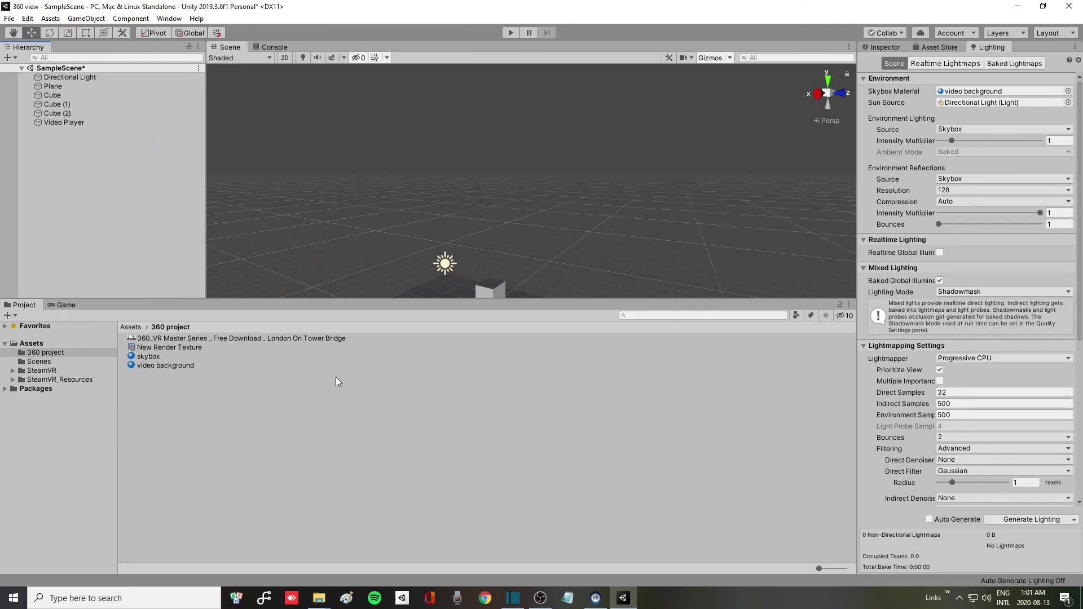
Step: Find the SteamVR [CameraRig] prefab by searching the project assets for "camera" and add it to SampleScene
click(636, 315)
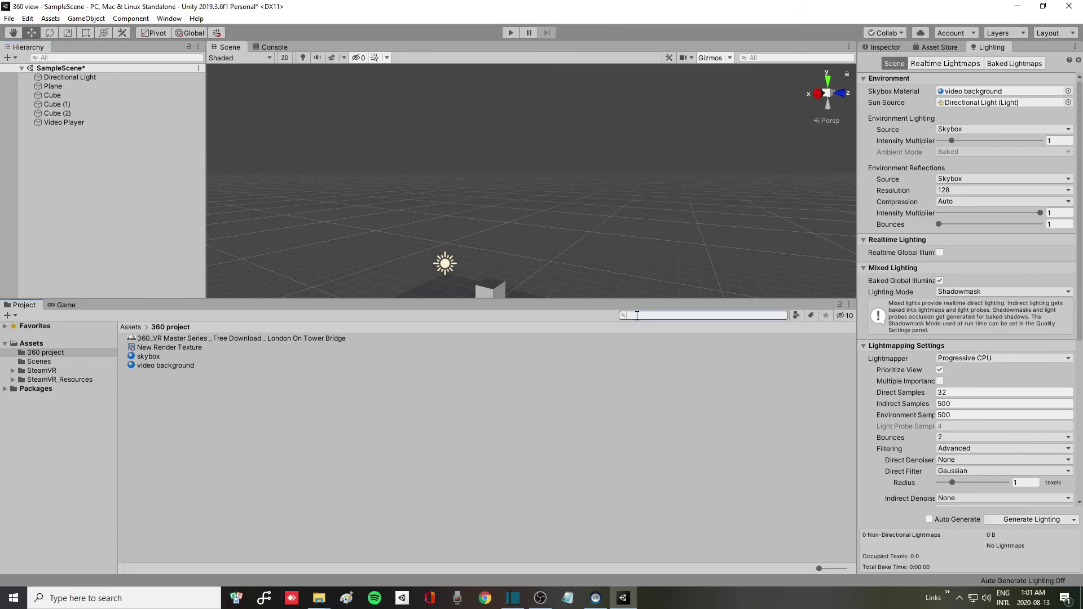
text(camera)
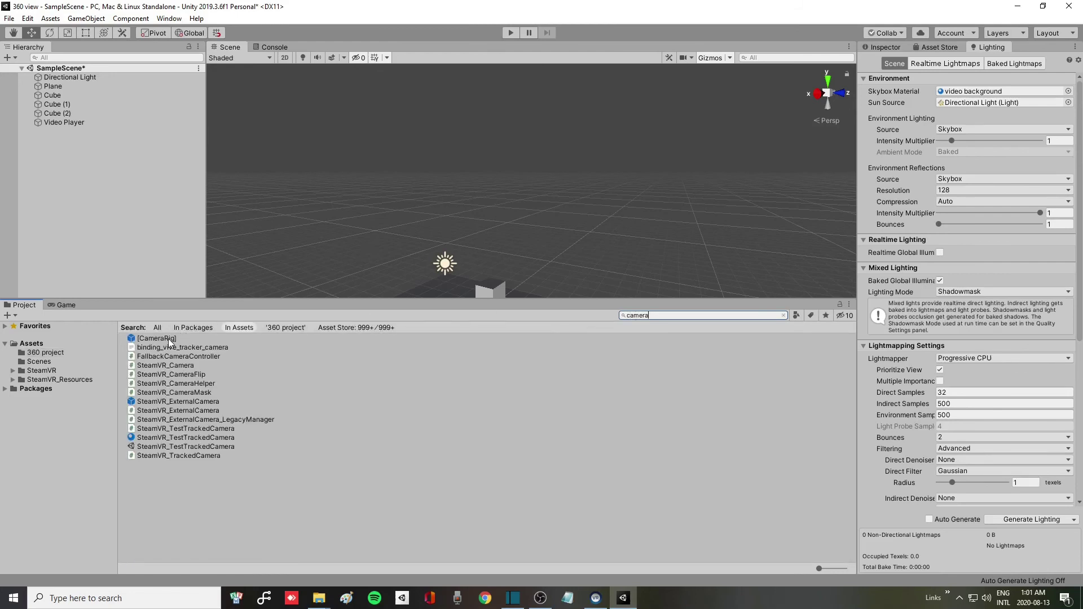
drag(168, 339, 58, 138)
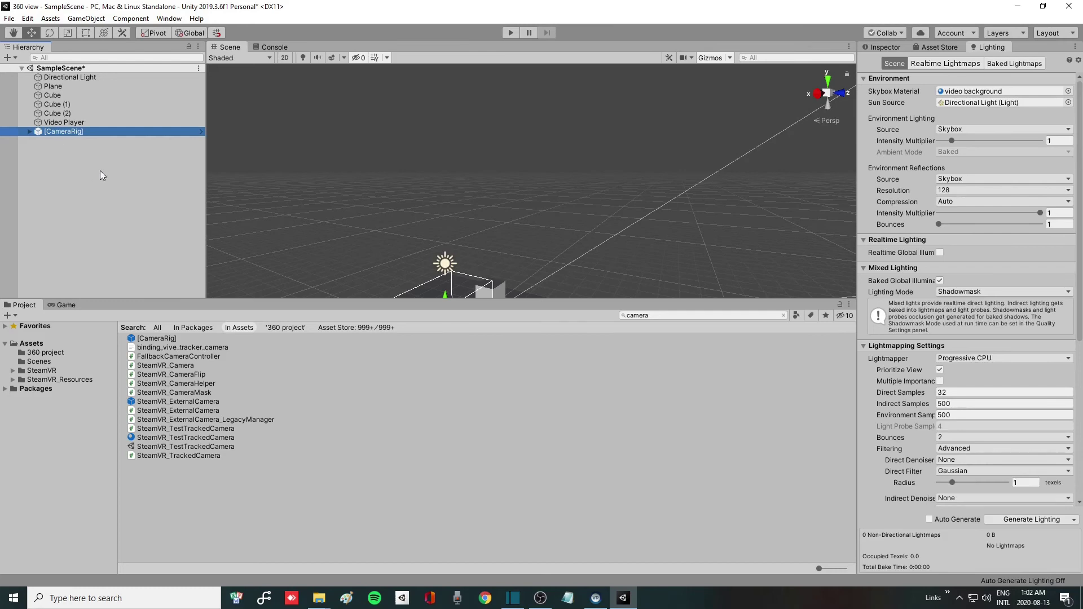
Step: Delete the Plane and the three cubes from SampleScene
click(56, 85)
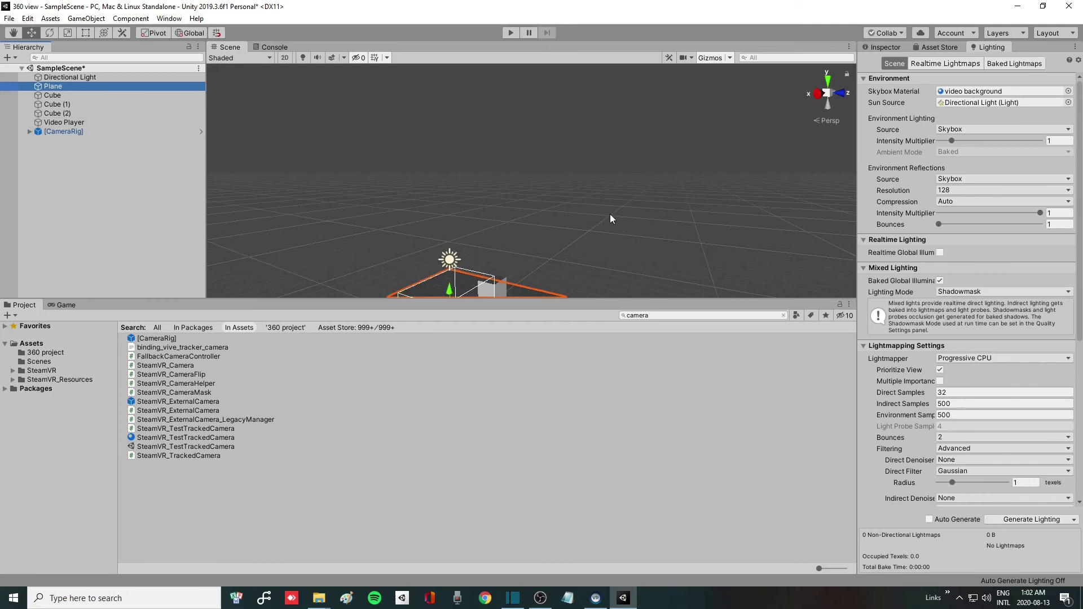
key(f)
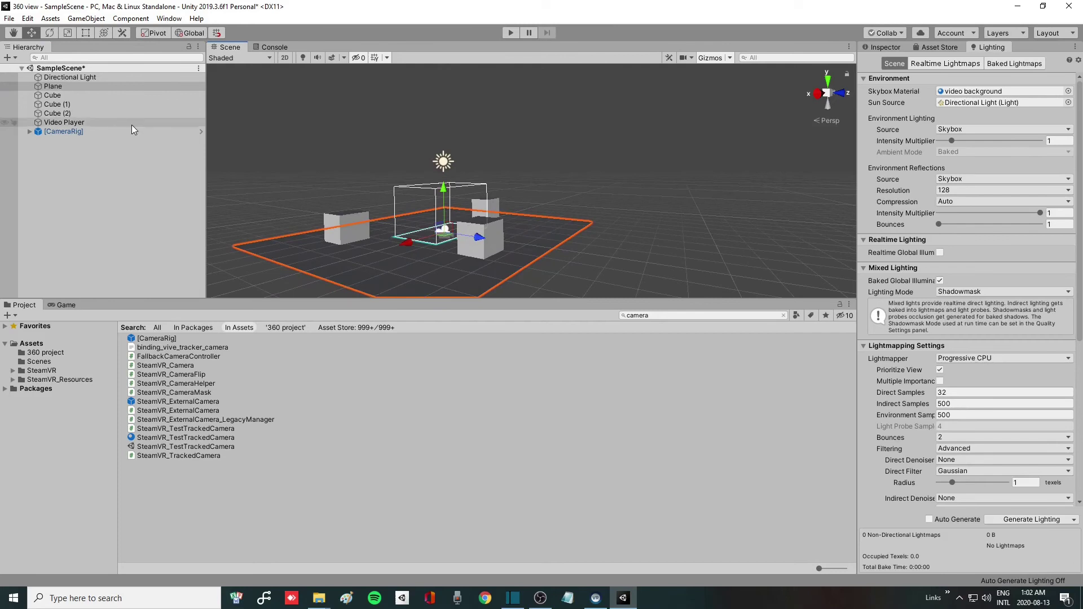
shift+click(60, 113)
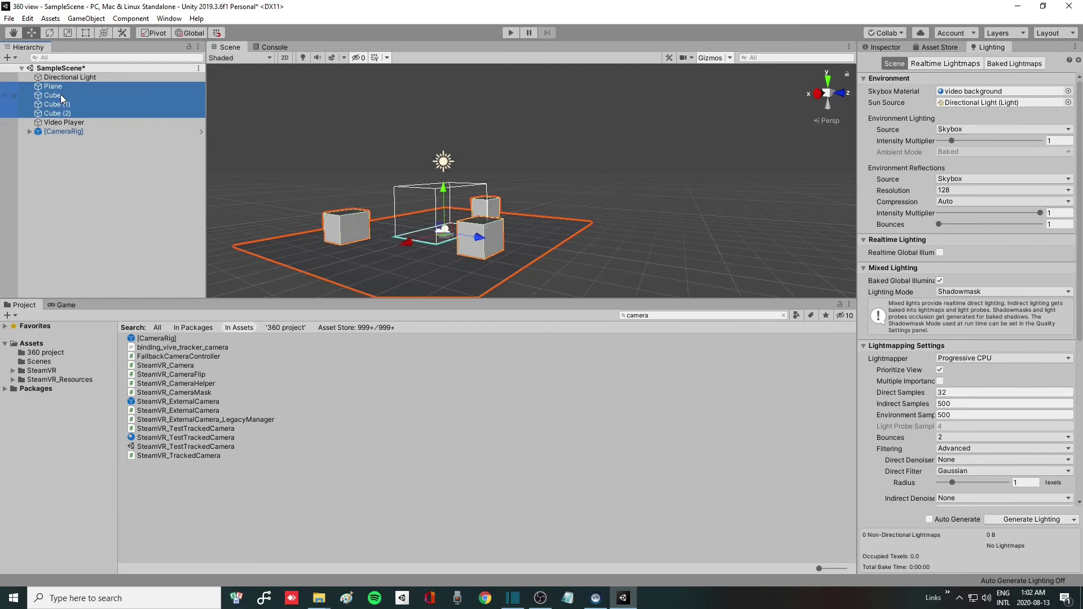
right_click(60, 94)
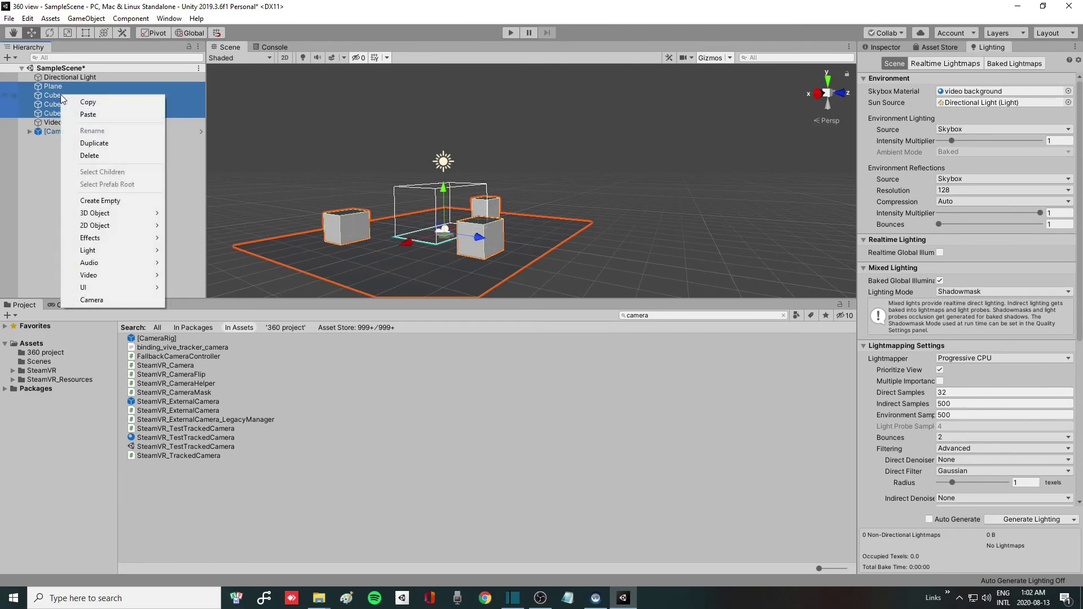
click(91, 155)
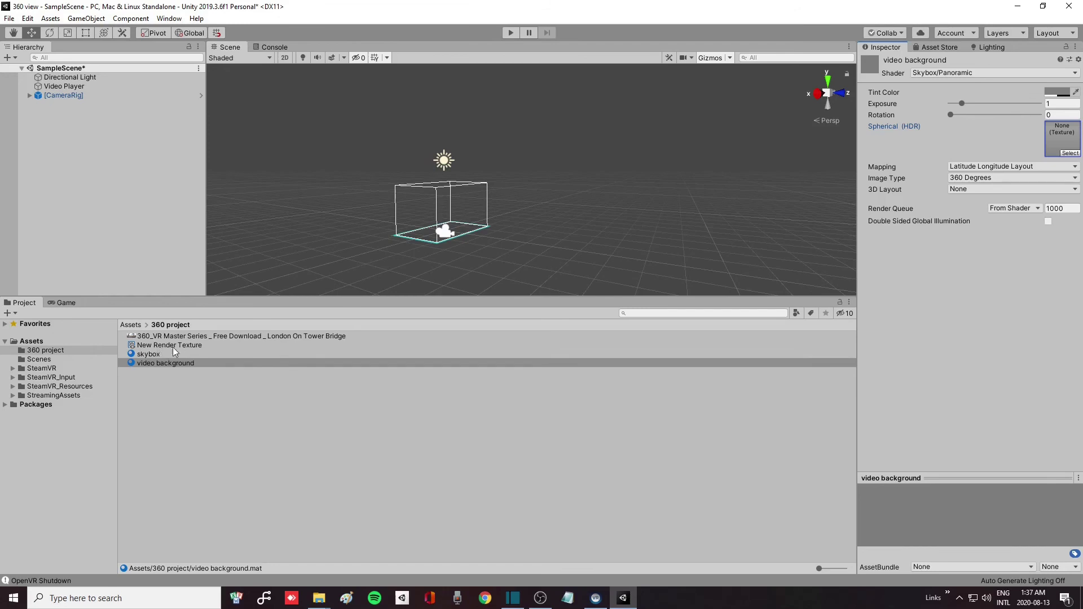
Step: Assign New Render Texture as the video background material's Spherical (HDR) texture and play the scene, dismissing the SteamVR recommended settings window
drag(172, 346, 1058, 138)
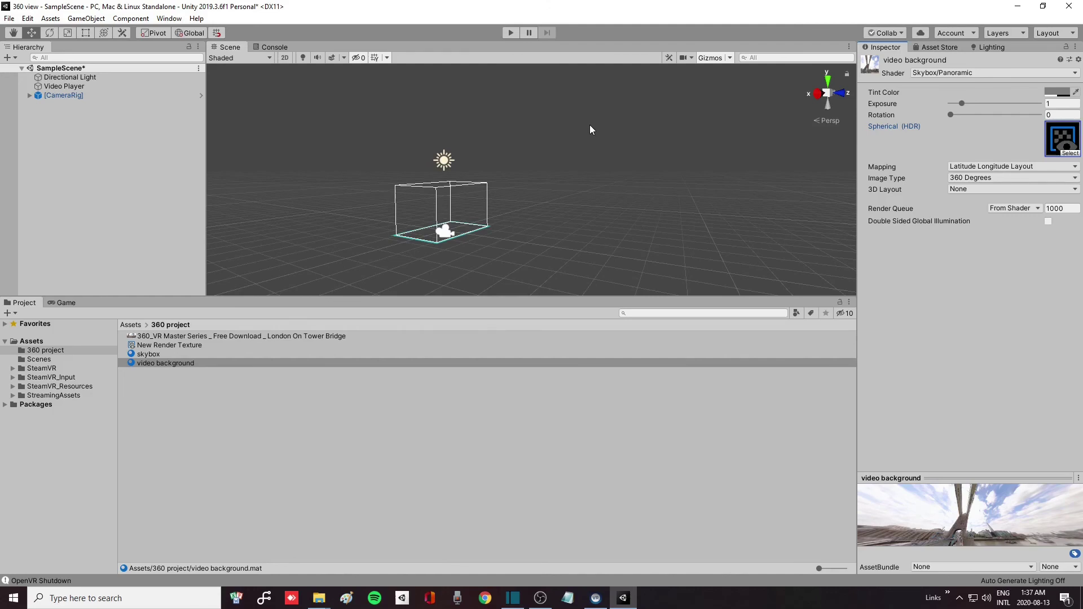
click(510, 32)
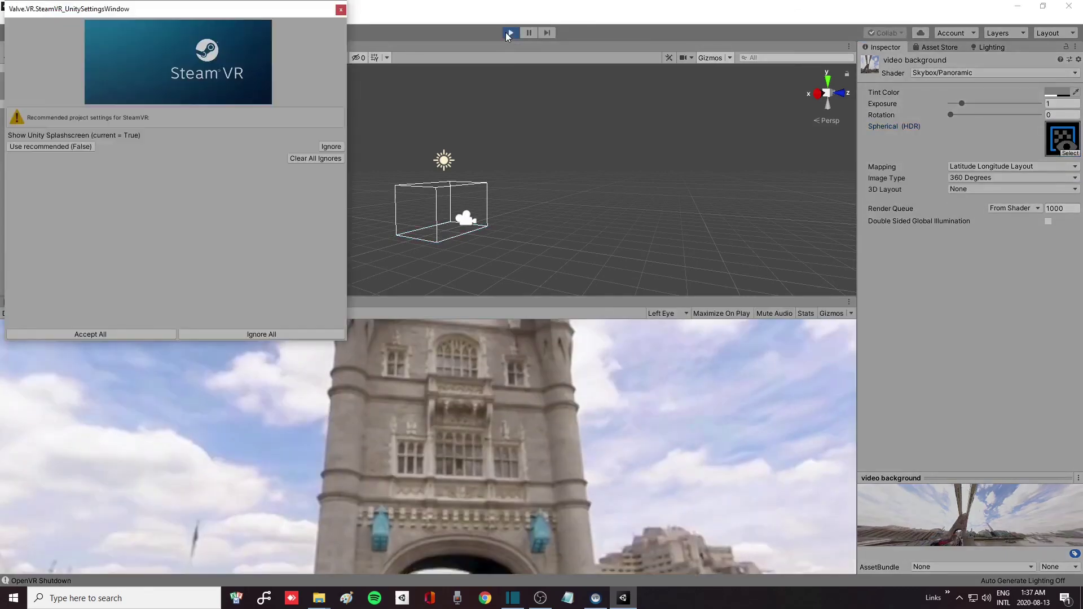
click(341, 9)
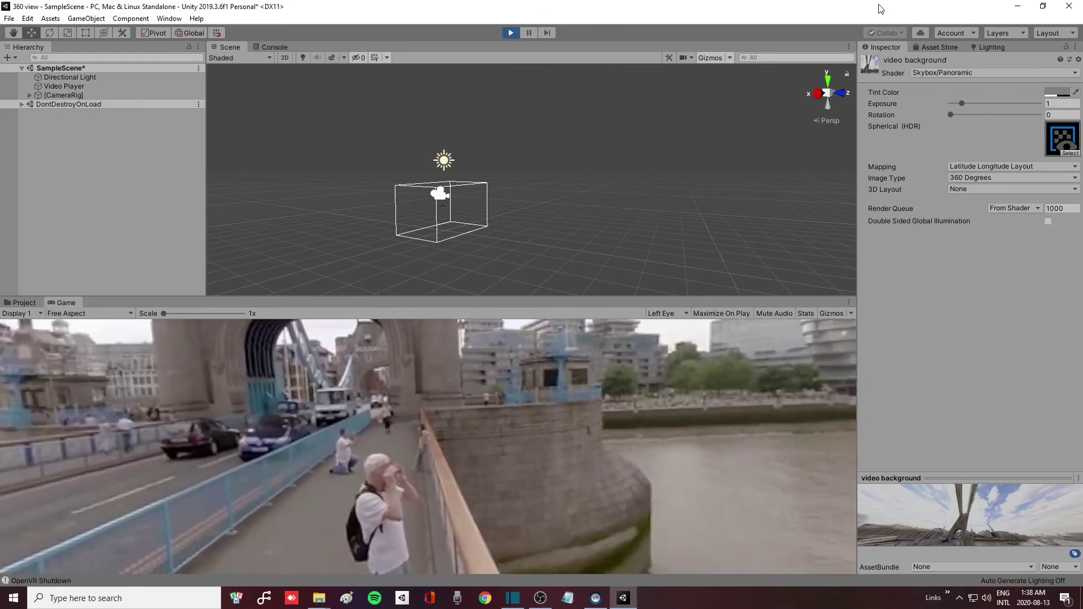